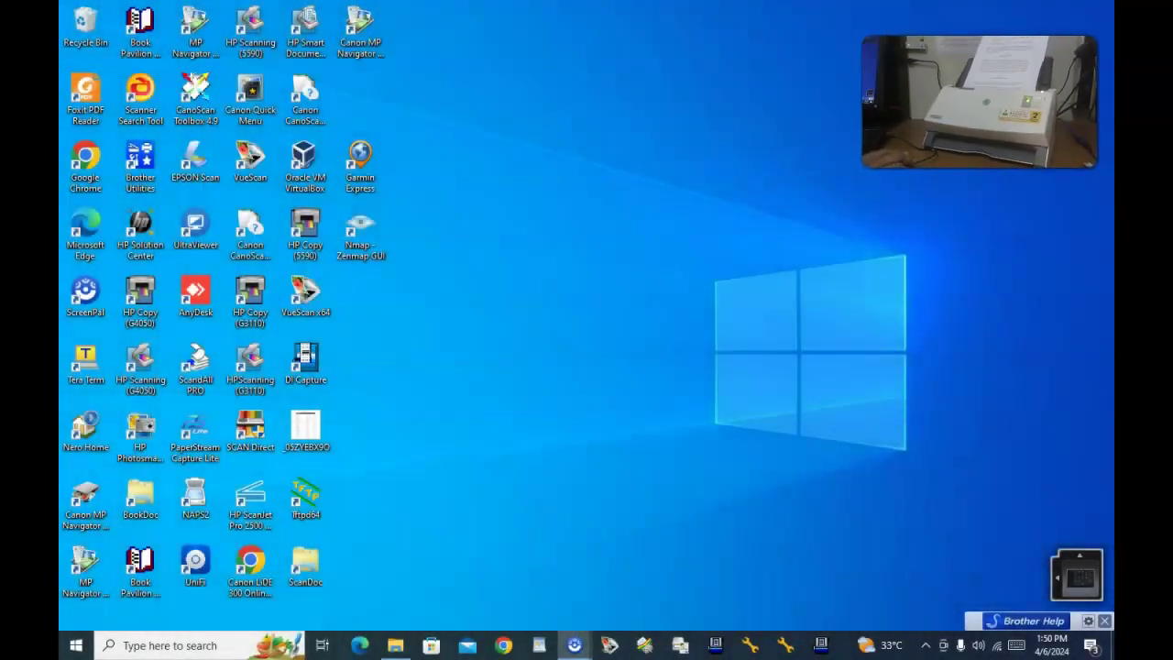
Launch DocAction (Plustek SmartOffice PS396) and bring up the configuration of scan button 1, PDF Utility.
click(77, 646)
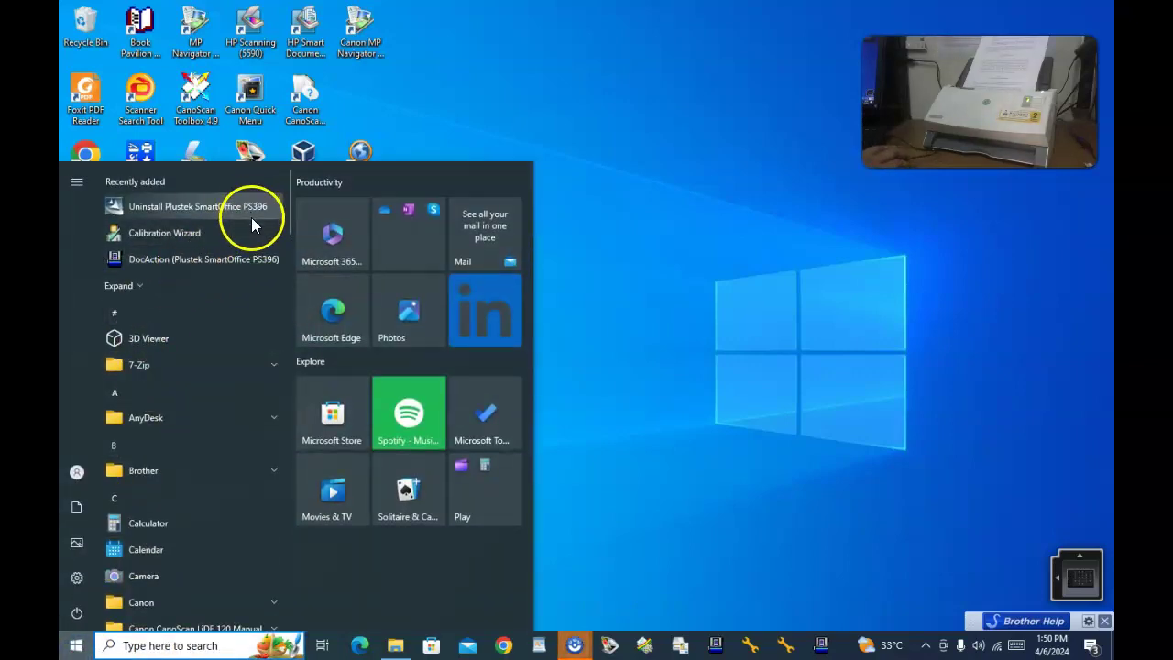
key(Escape)
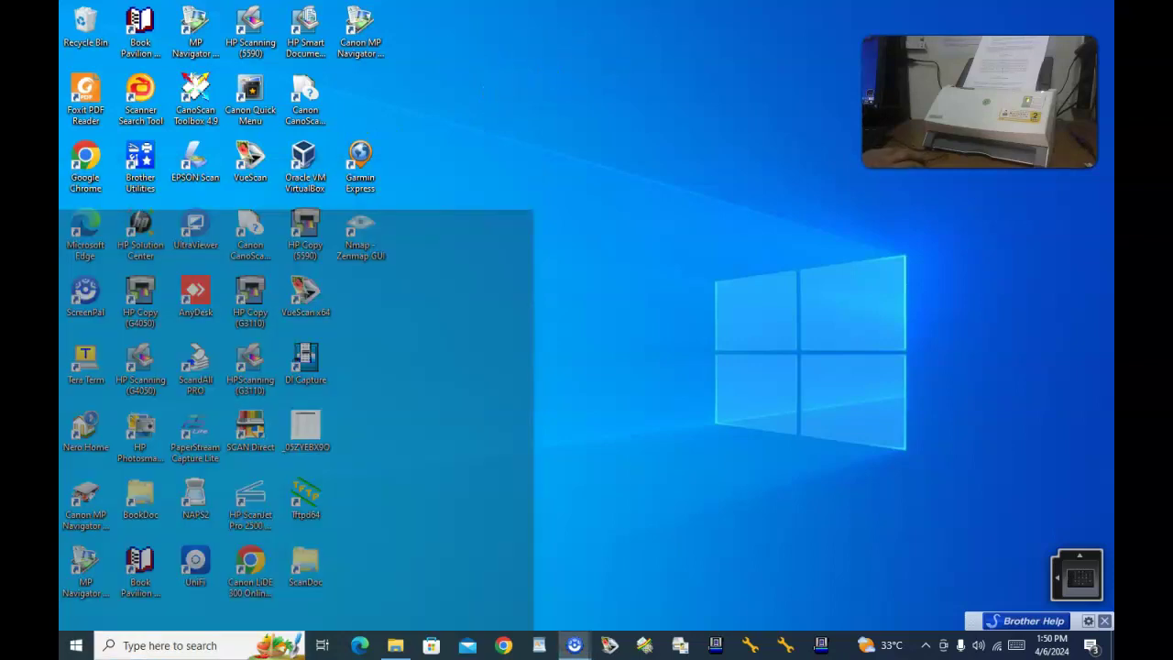
click(77, 646)
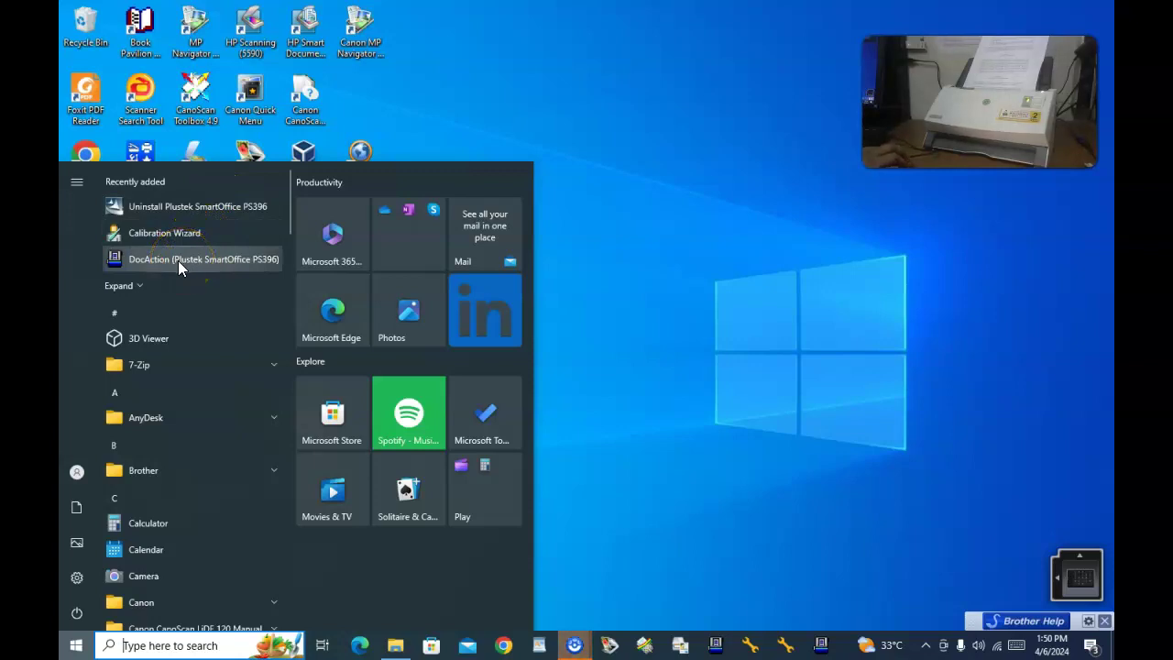
click(179, 233)
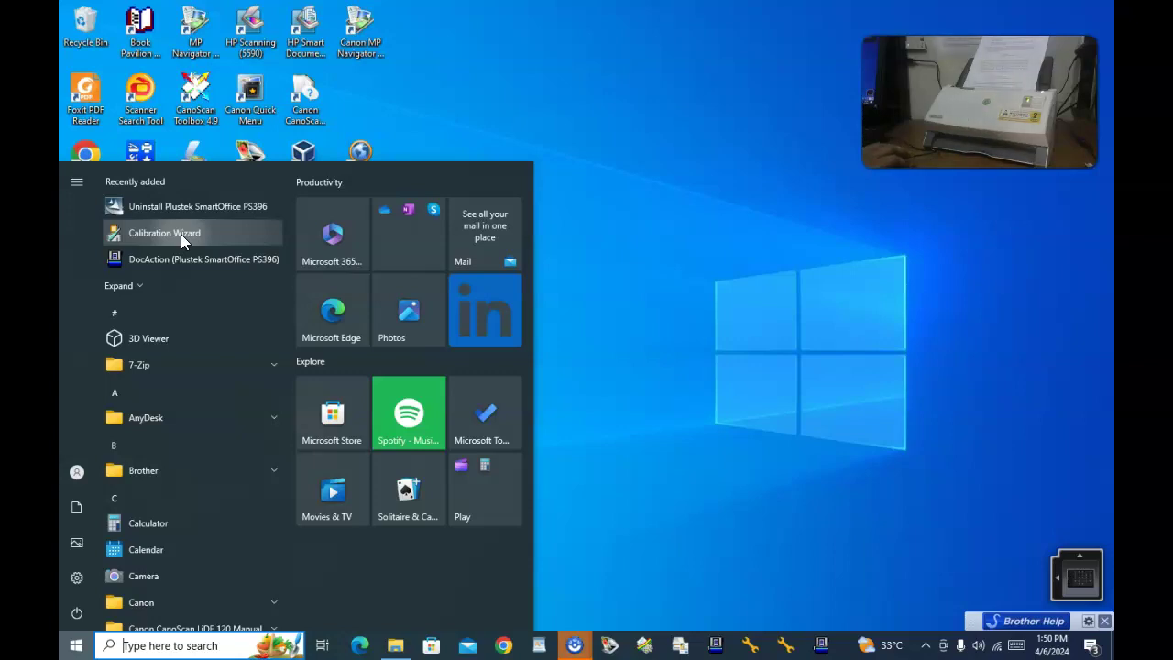
click(138, 286)
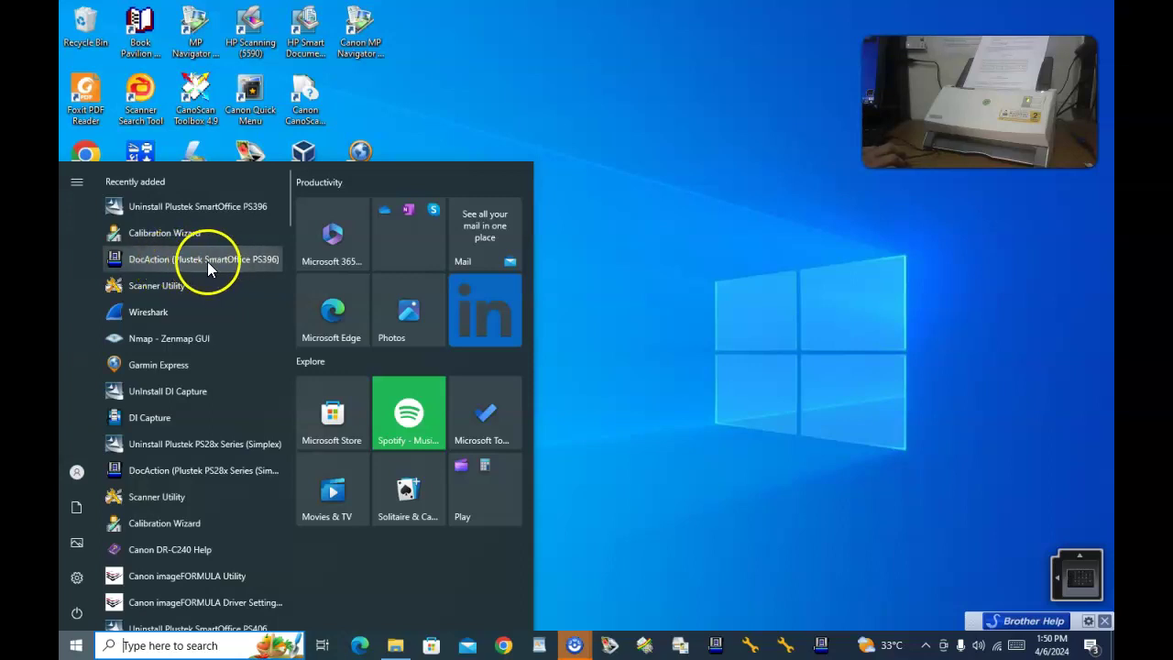
click(271, 262)
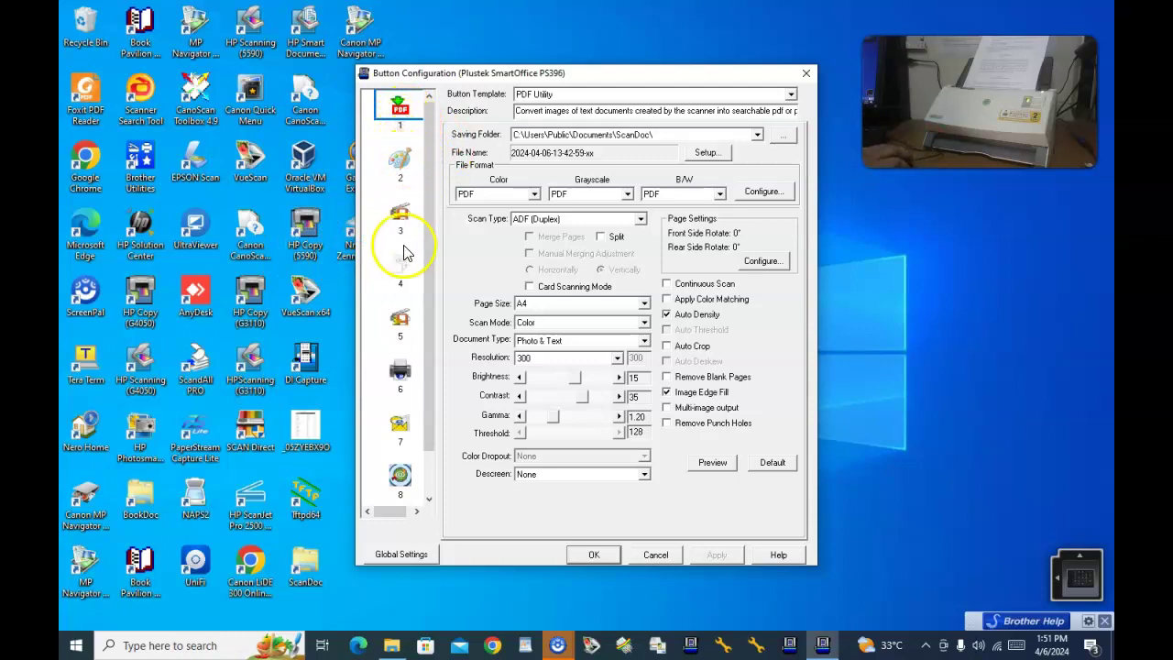
drag(428, 357, 427, 323)
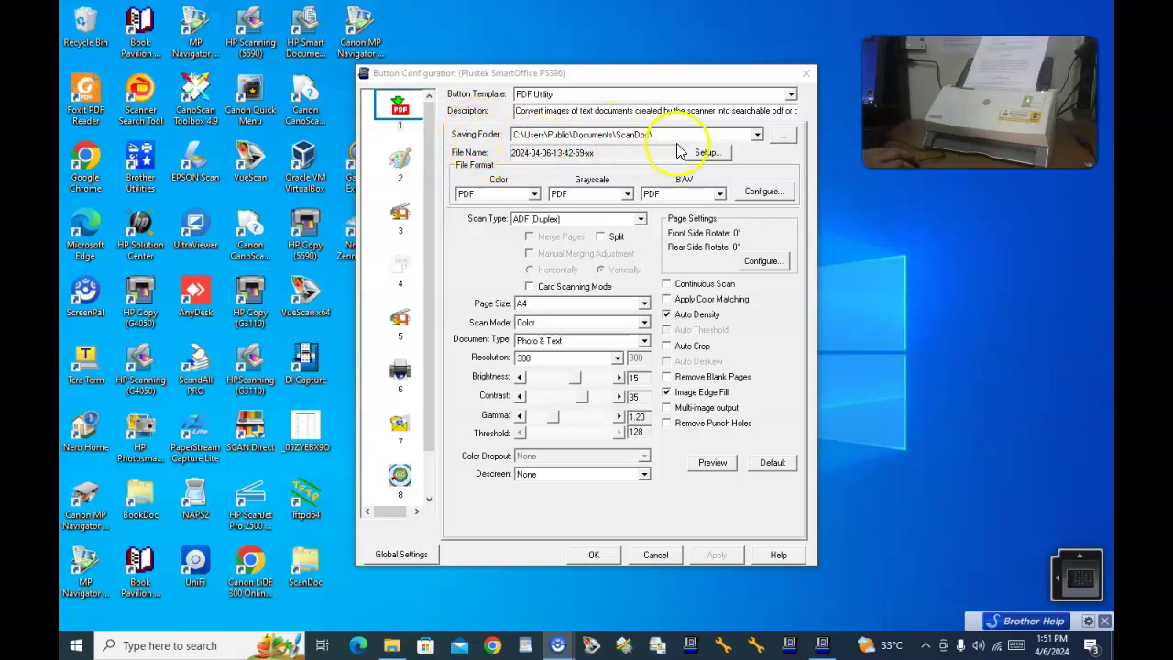
Browse the folder tree for the PDF Utility saving folder, from Desktop down to Local Disk (C:).
click(784, 134)
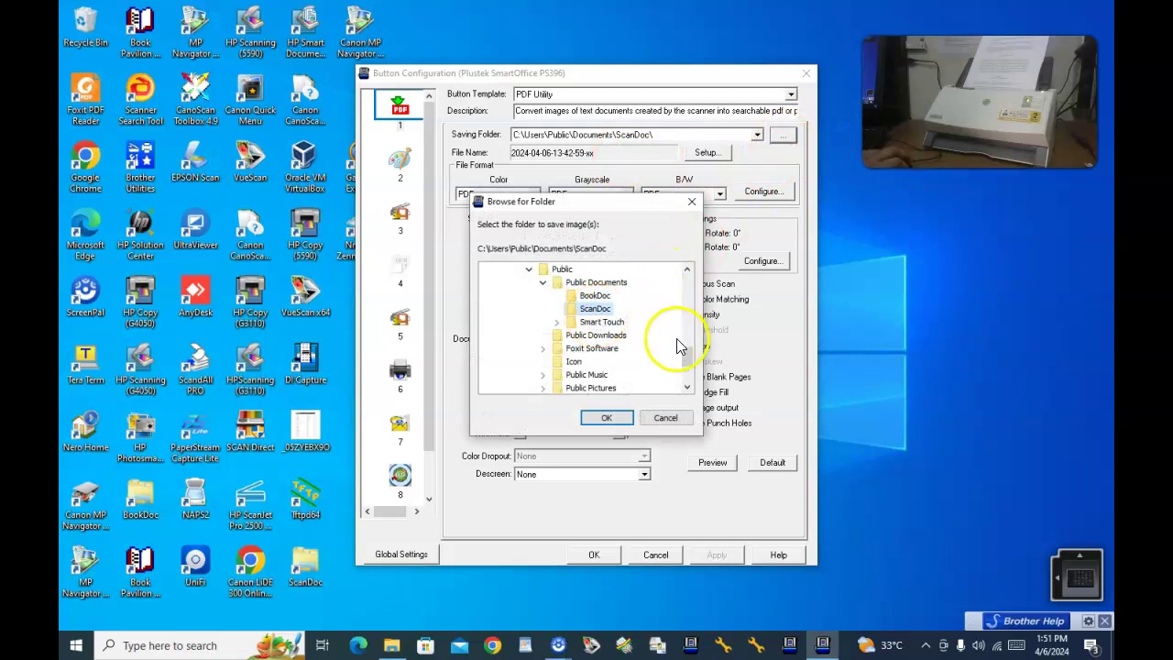
drag(689, 360, 686, 268)
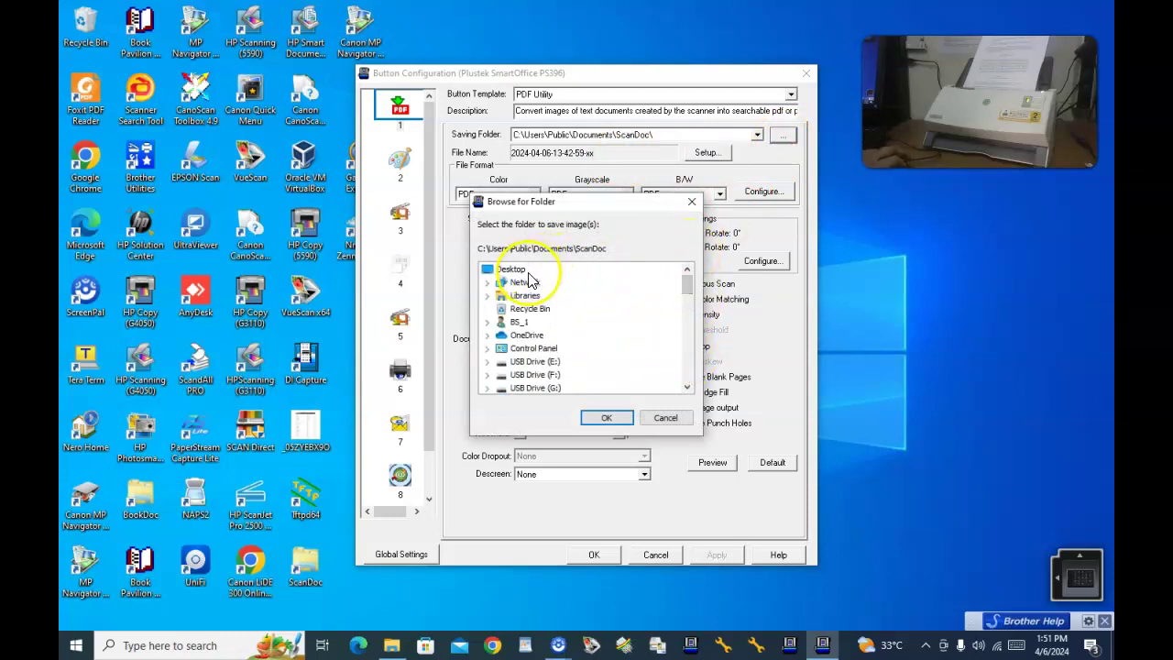
scroll(518, 309, down, 4)
double_click(550, 333)
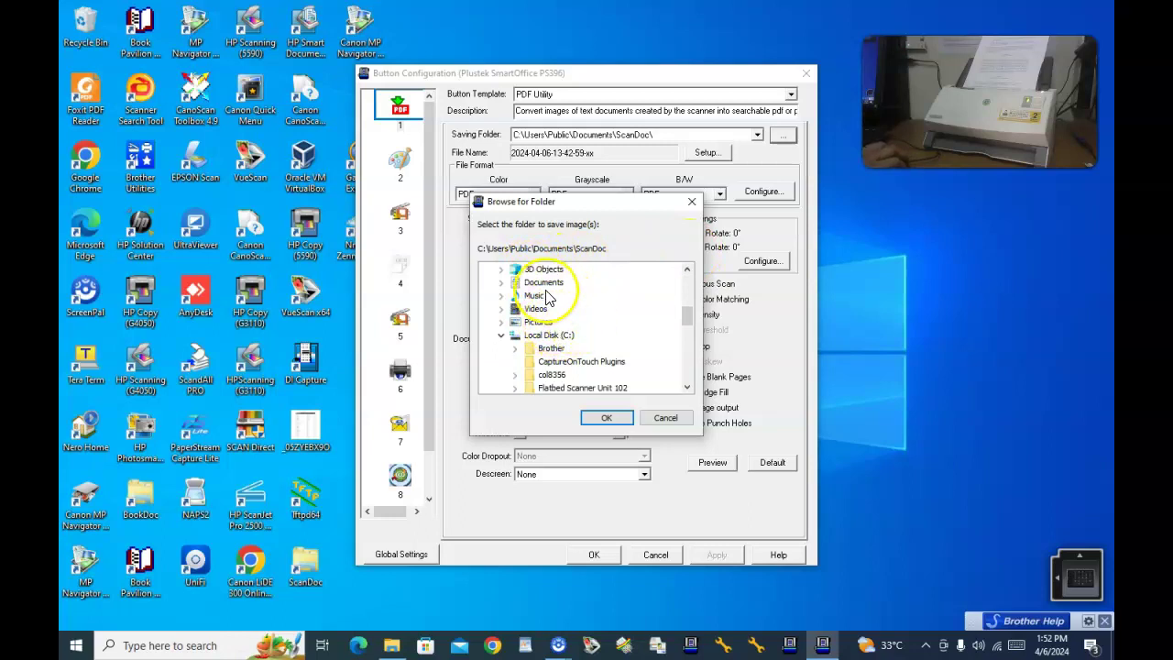
Check the contents of the ScanDoc folder on the desktop and close its window.
click(305, 575)
double_click(307, 573)
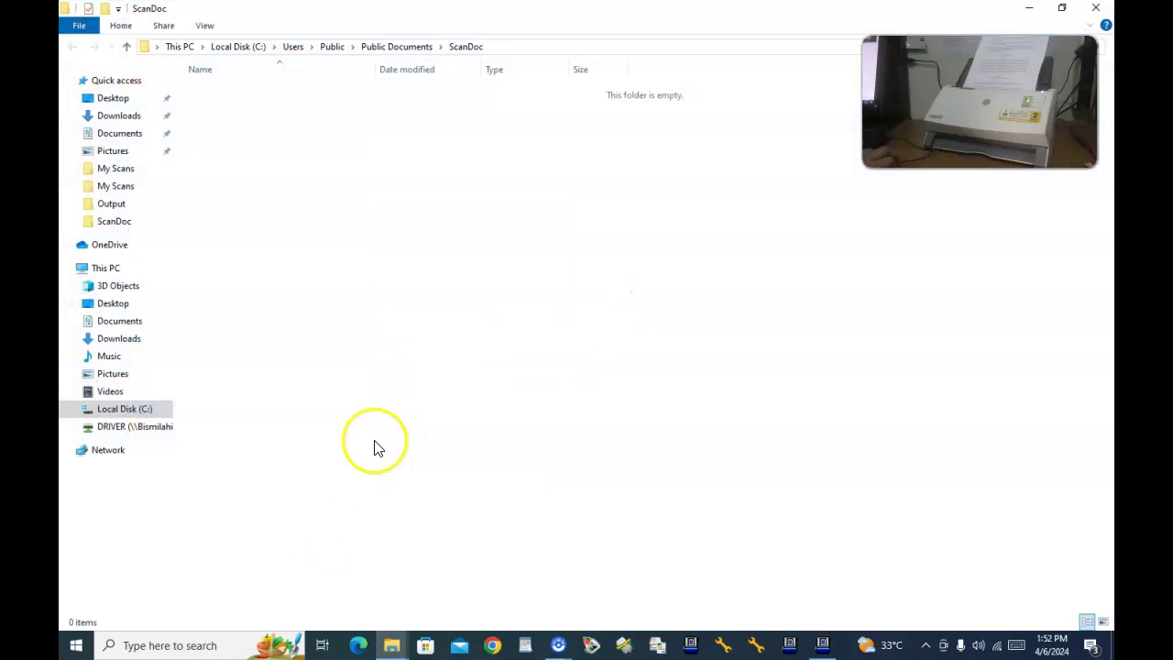
click(1100, 9)
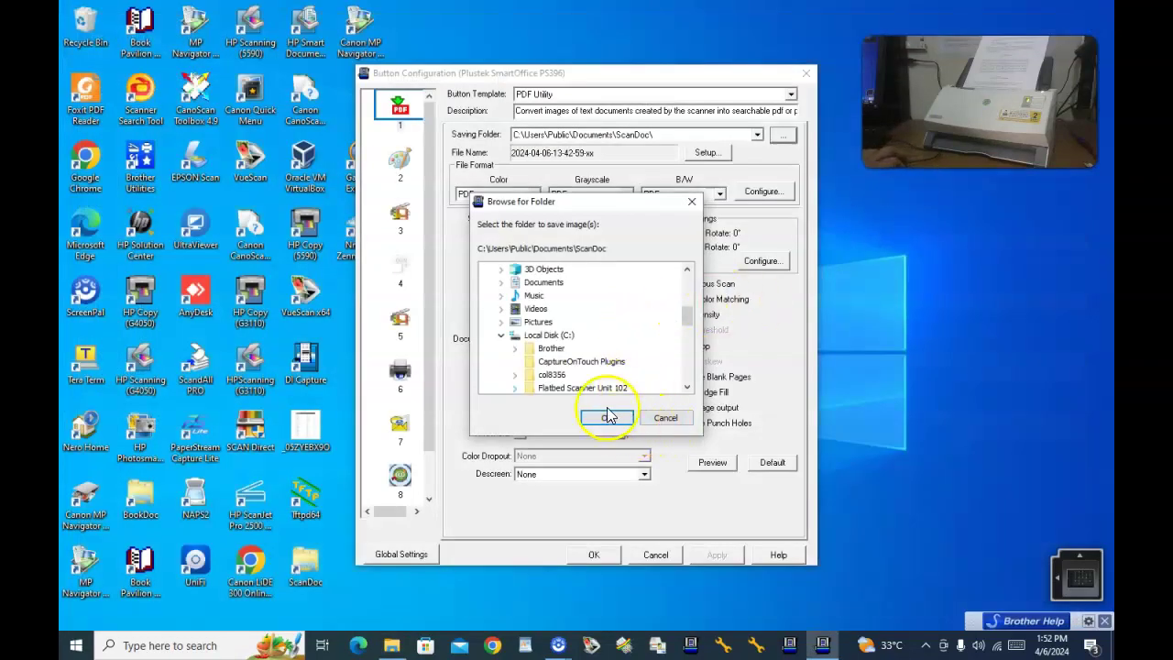
Locate the ScanDoc folder under Public Documents in the folder browser, and dismiss the browser without changing the saving folder.
scroll(602, 356, up, 2)
scroll(602, 362, down, 4)
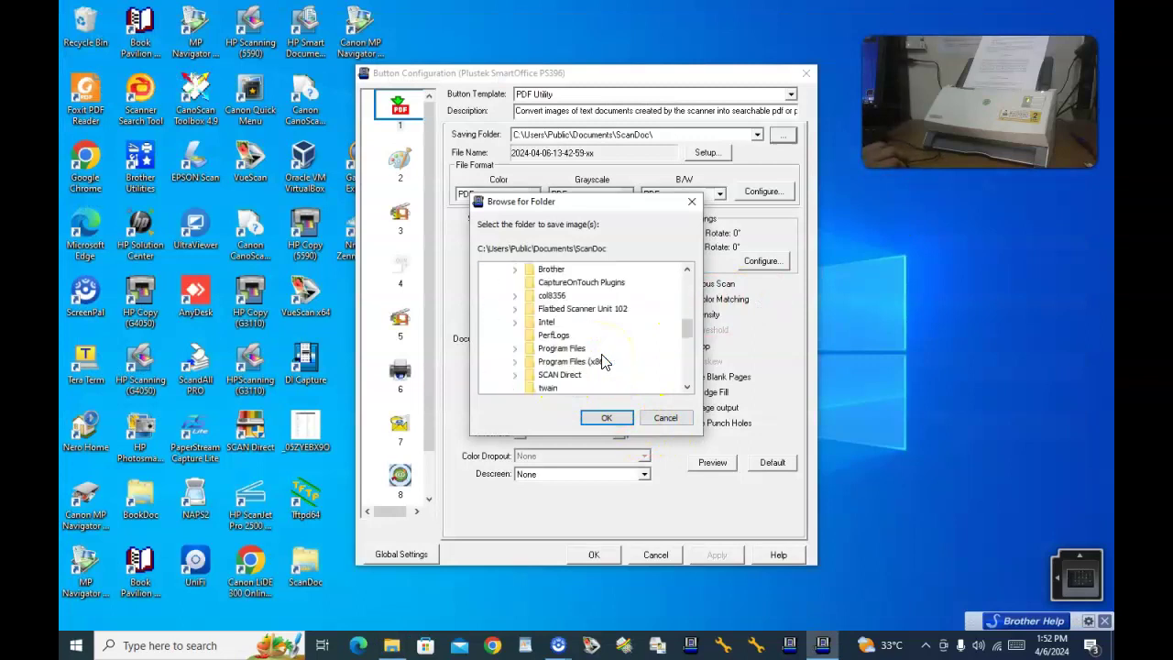
scroll(603, 362, down, 5)
click(607, 323)
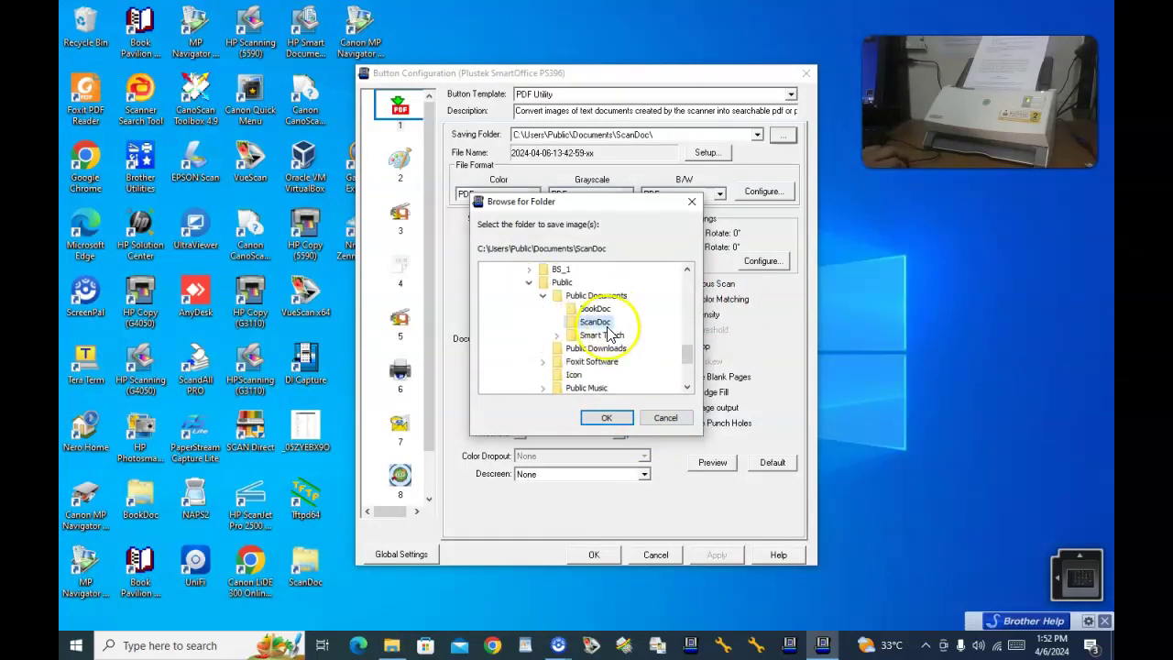
click(669, 417)
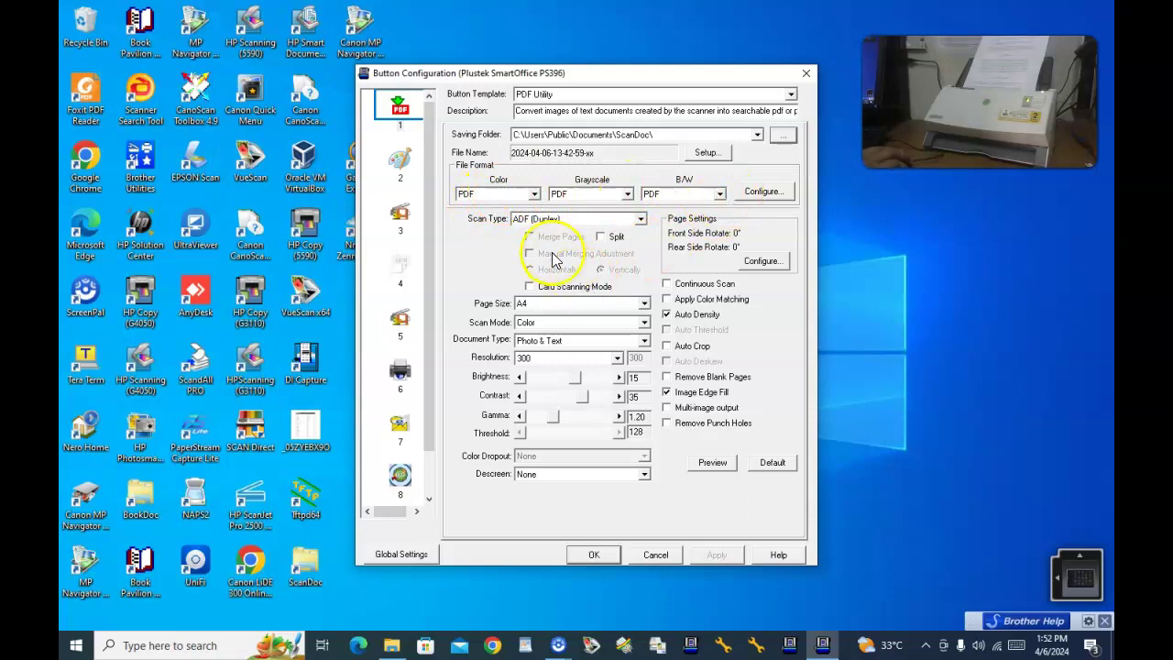
Keep the scan type at ADF (Duplex) and enable Auto Crop, Auto Deskew, Remove Blank Pages and Remove Punch Holes.
click(640, 220)
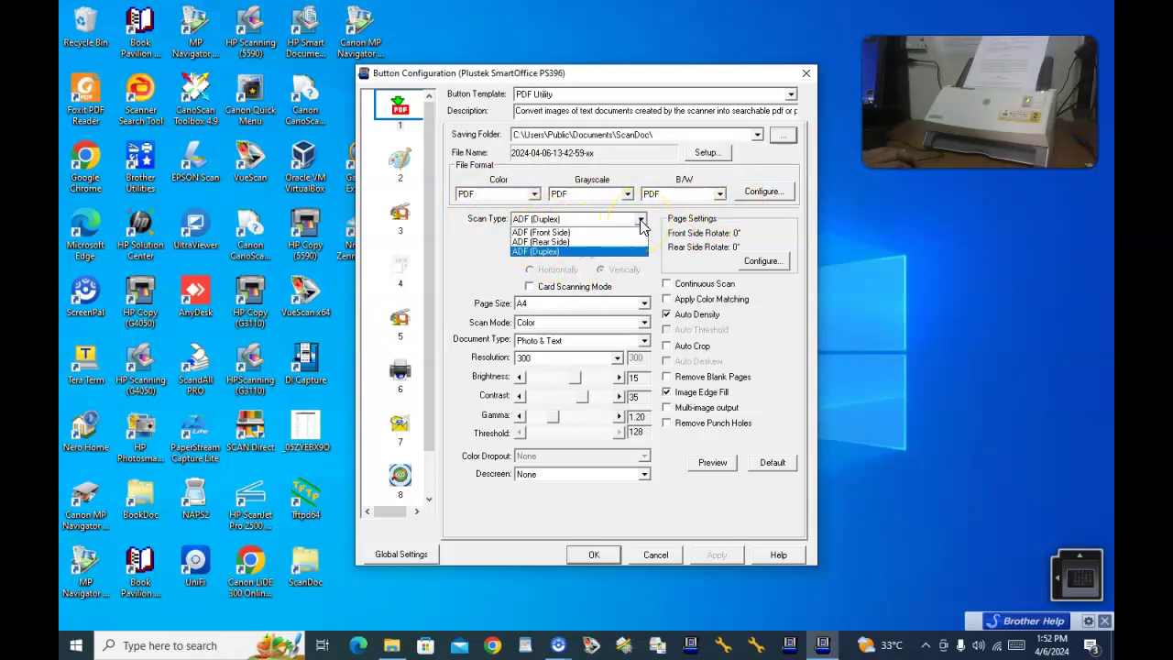
click(558, 251)
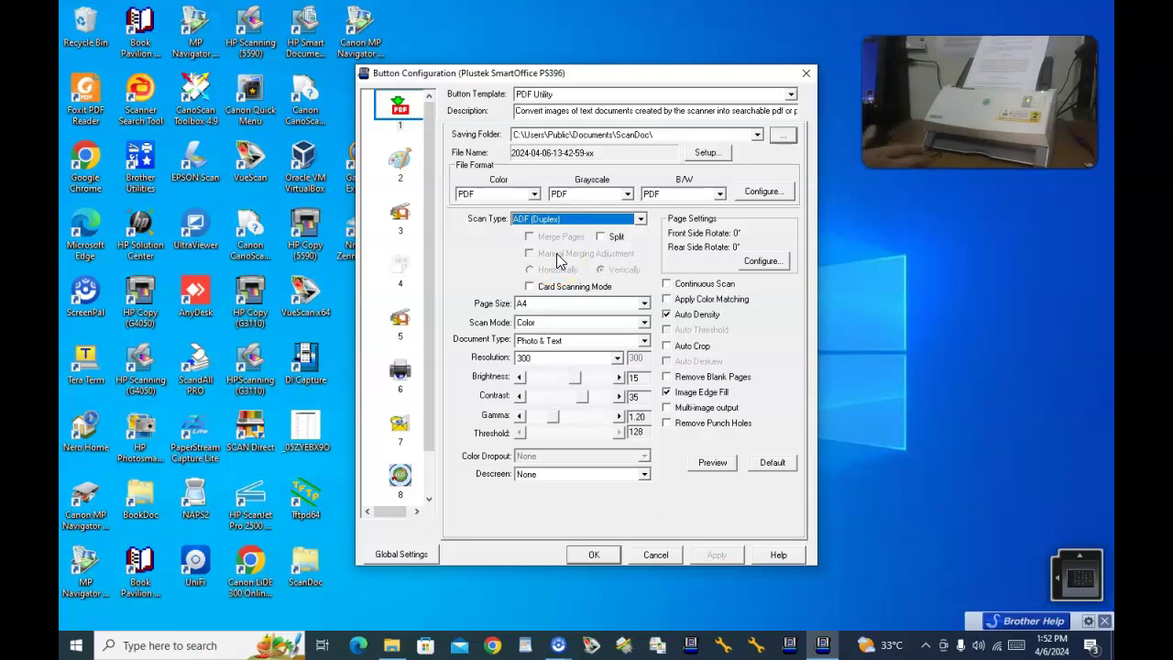
click(668, 349)
click(668, 378)
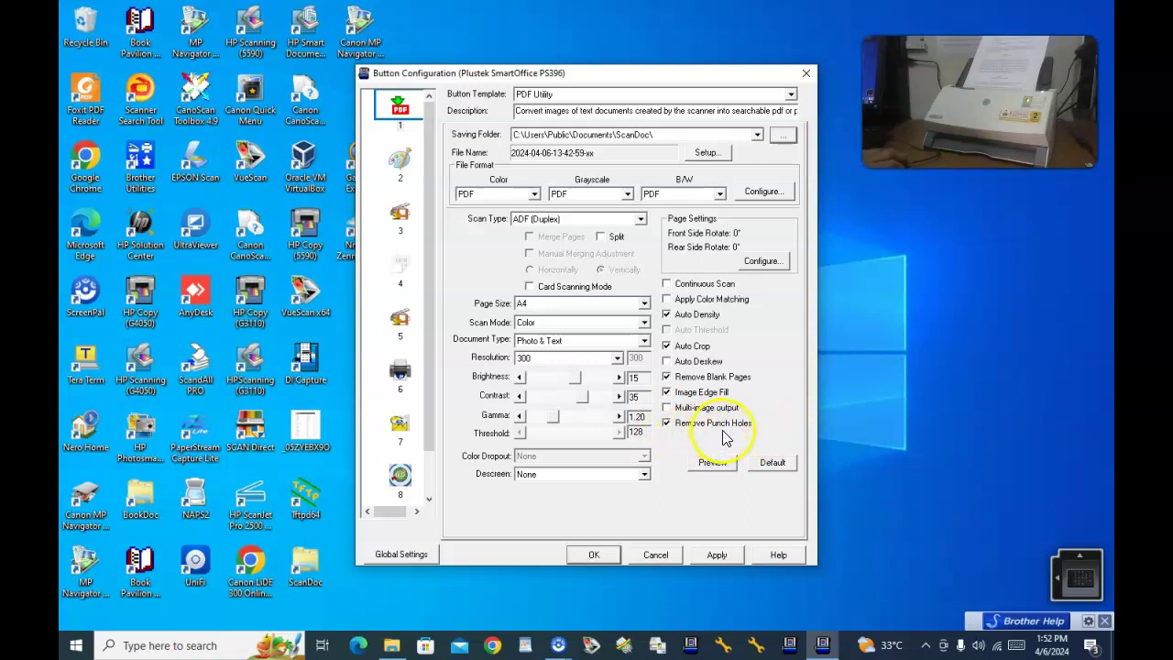
click(667, 362)
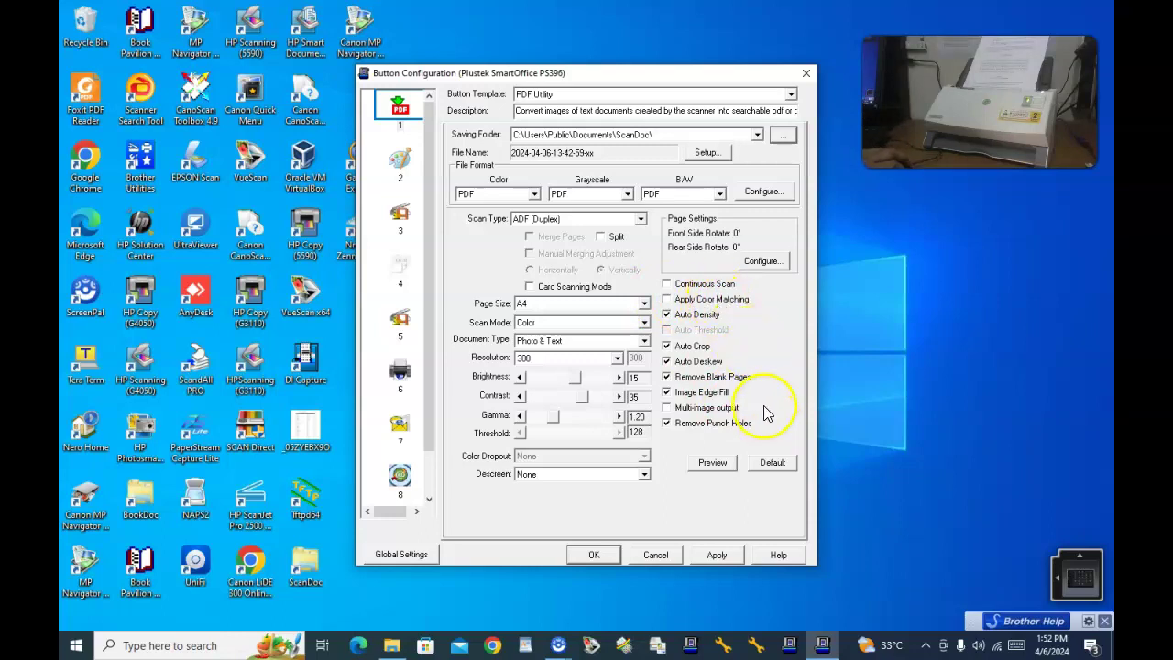
Choose A4 page size, Color scan mode, Photo & Text document type and a resolution of 200.
click(644, 306)
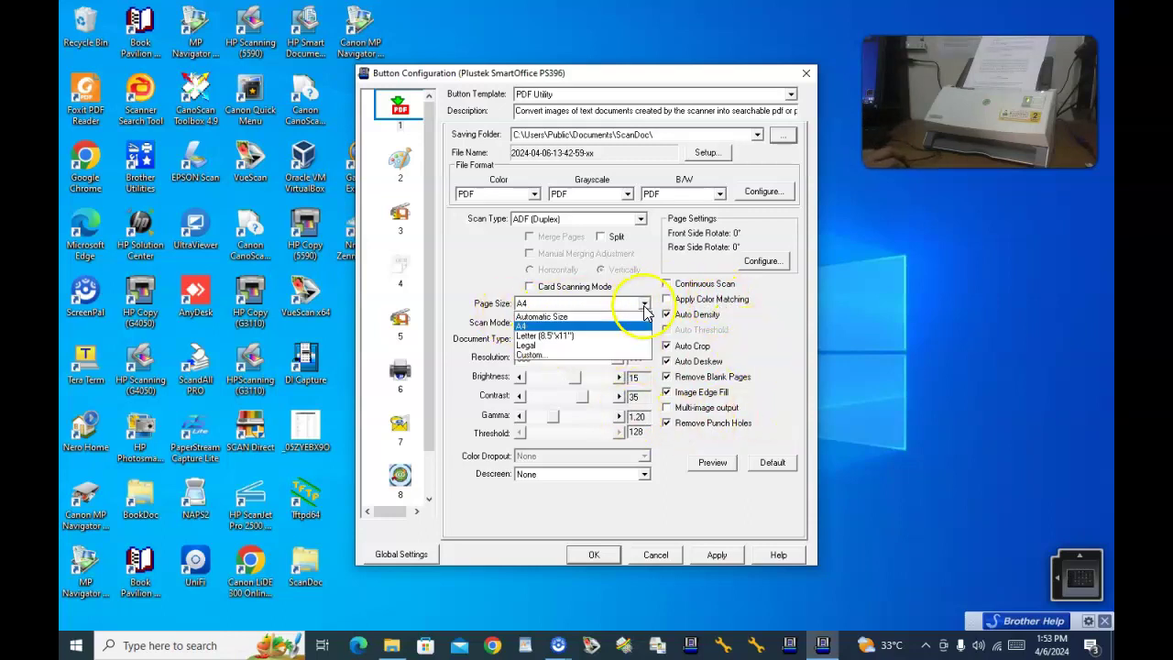
click(536, 328)
click(644, 325)
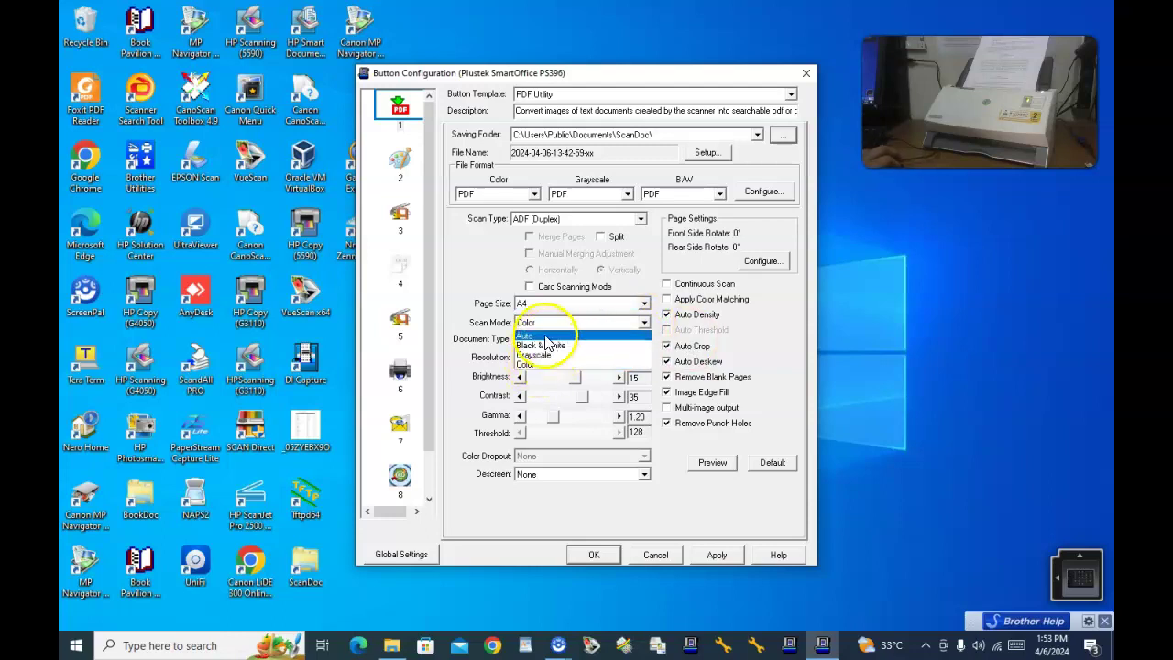
click(536, 364)
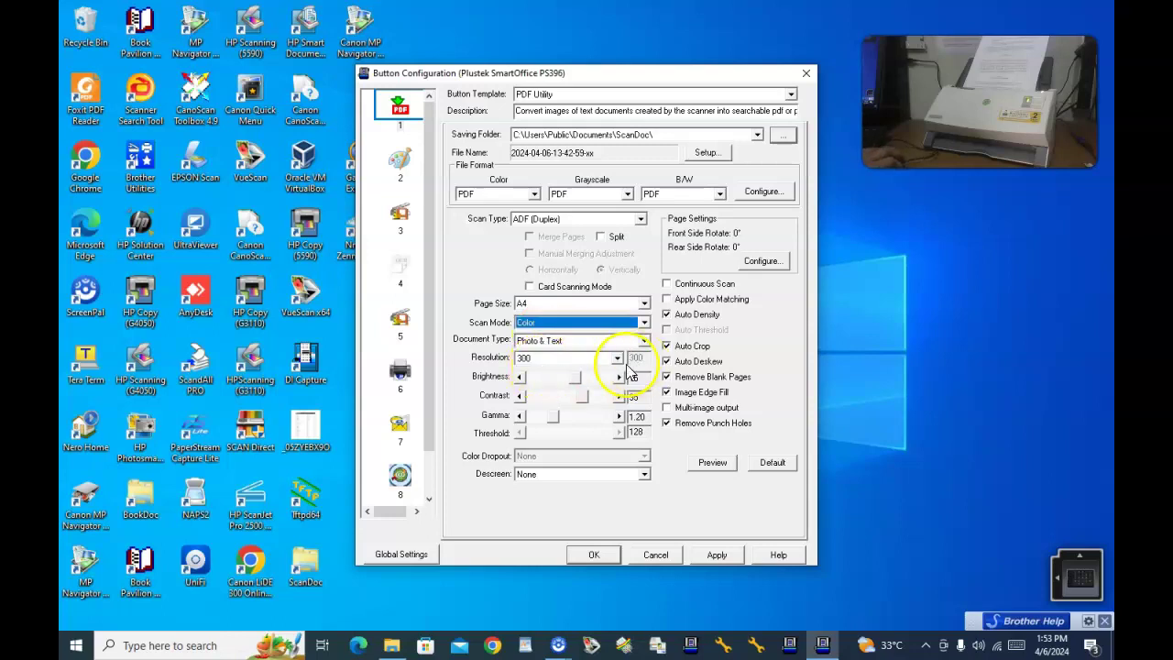
click(645, 342)
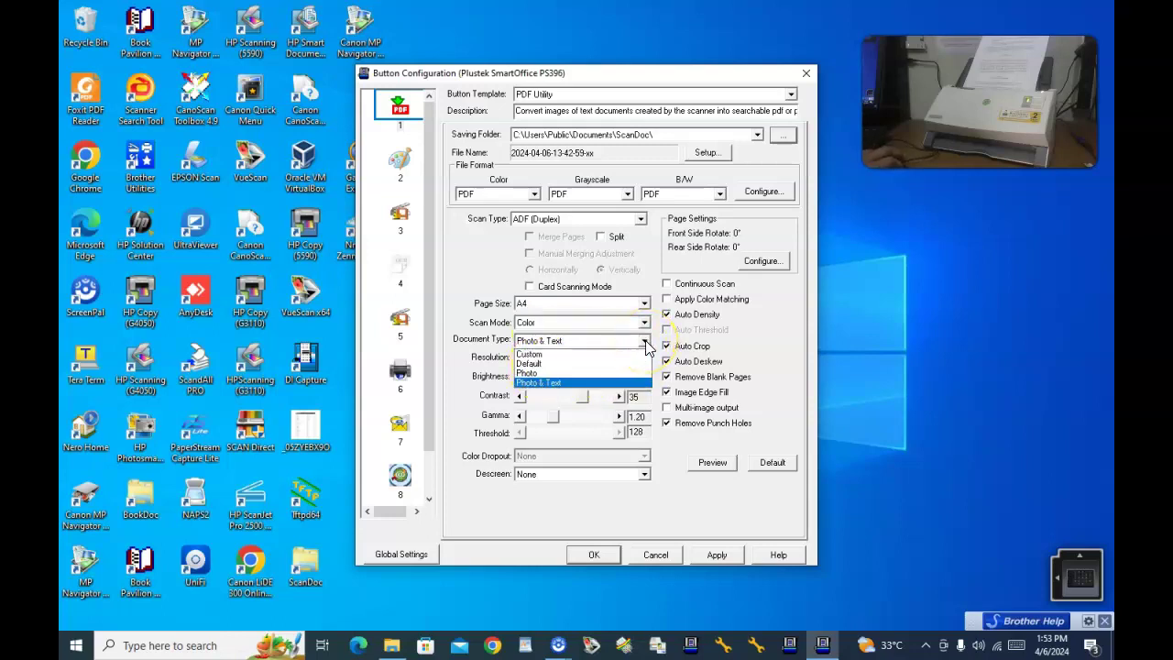
click(564, 382)
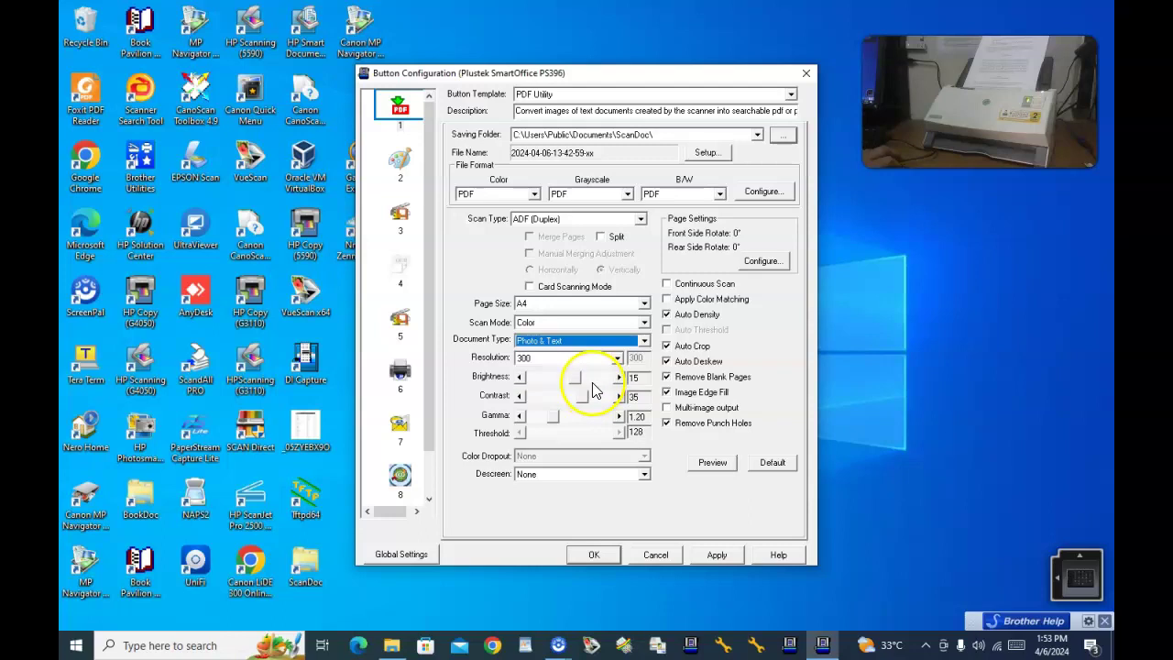
click(617, 358)
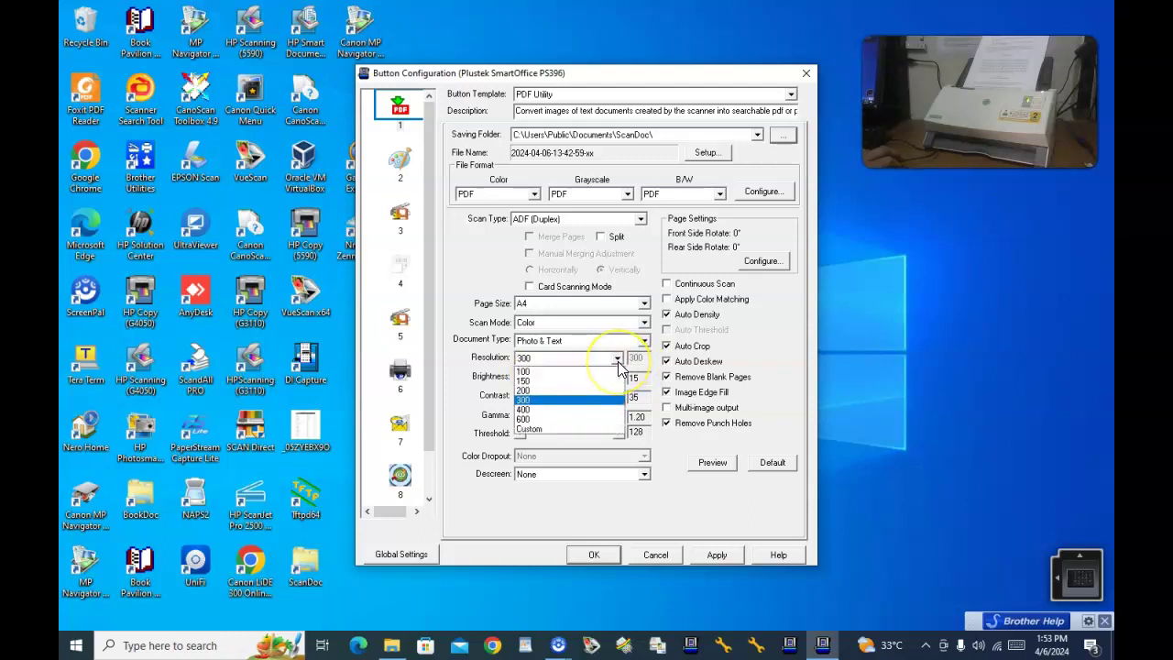
click(550, 394)
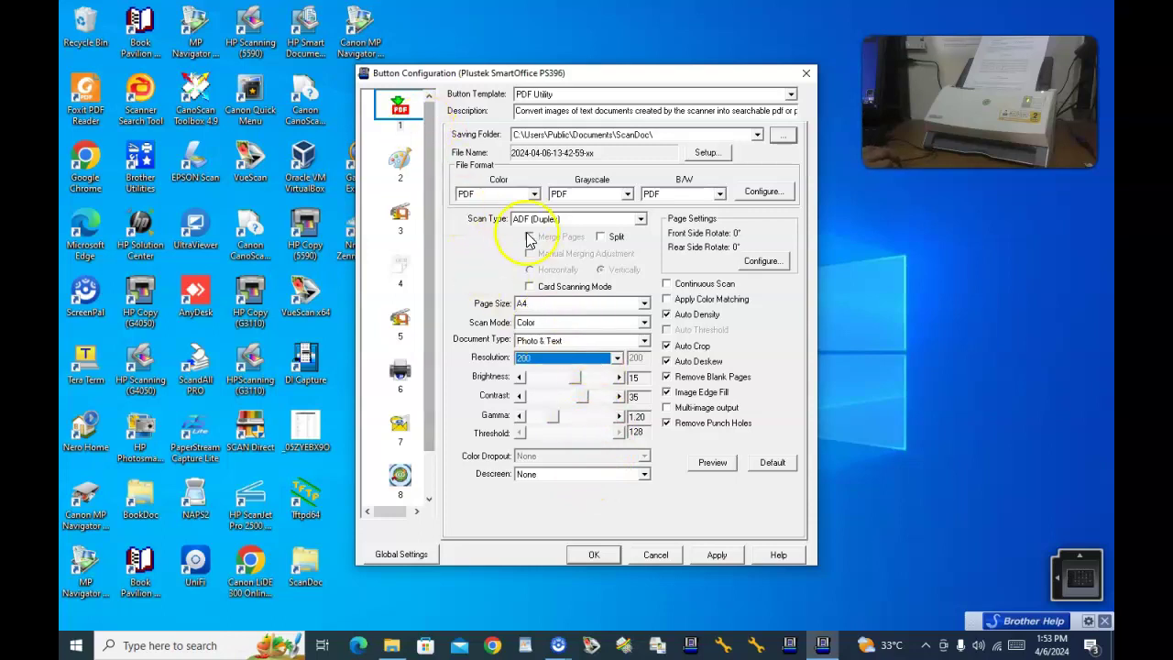
Review the Scan Utility settings of button 2, return to button 1, and save the button configuration.
click(398, 170)
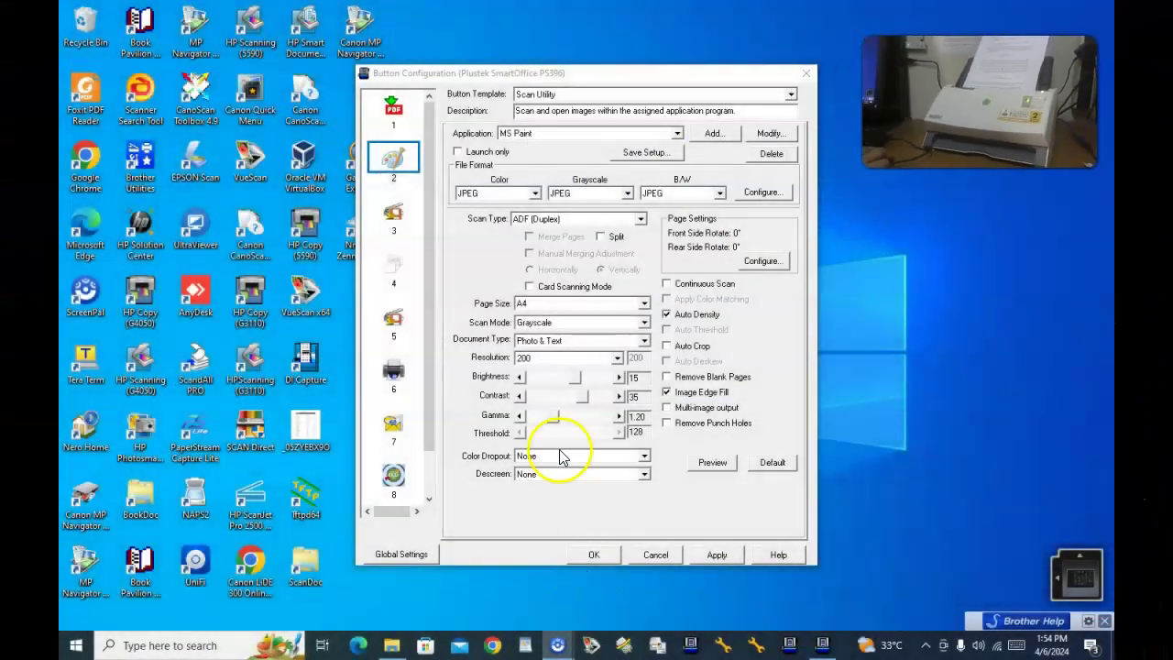
click(407, 131)
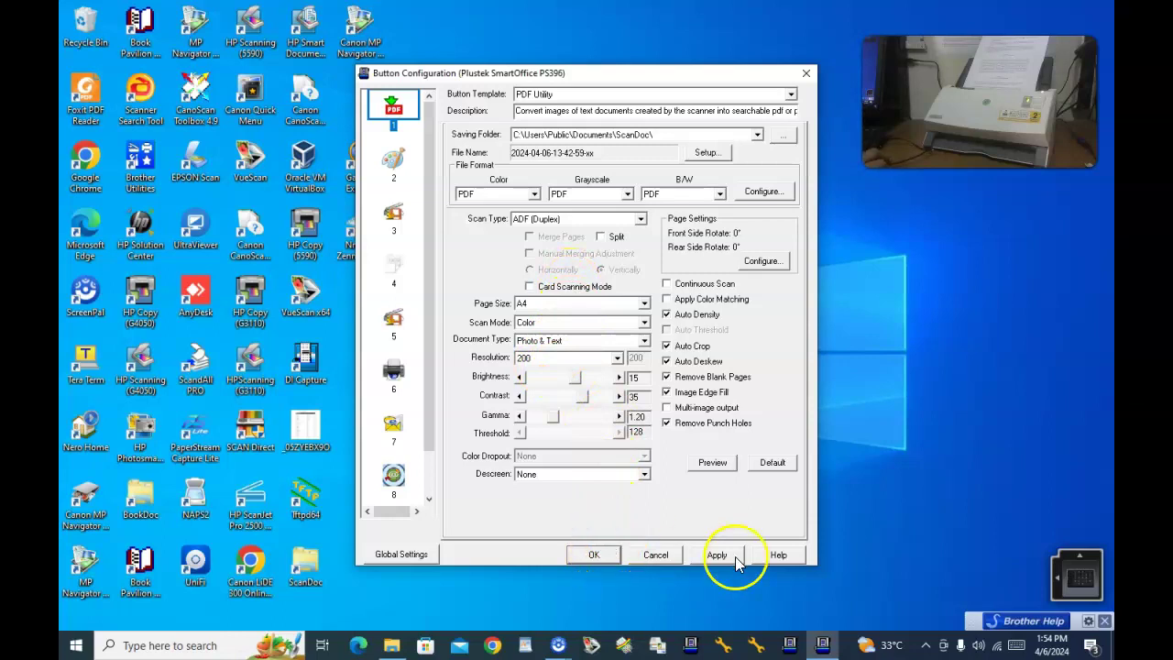
click(593, 555)
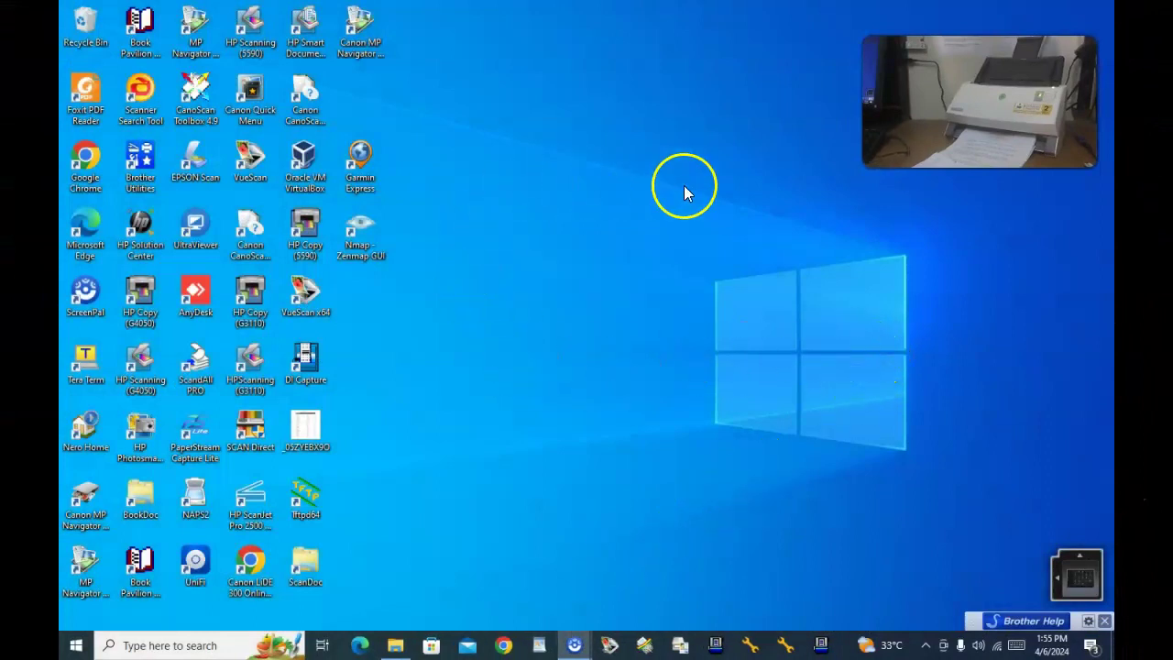
click(313, 568)
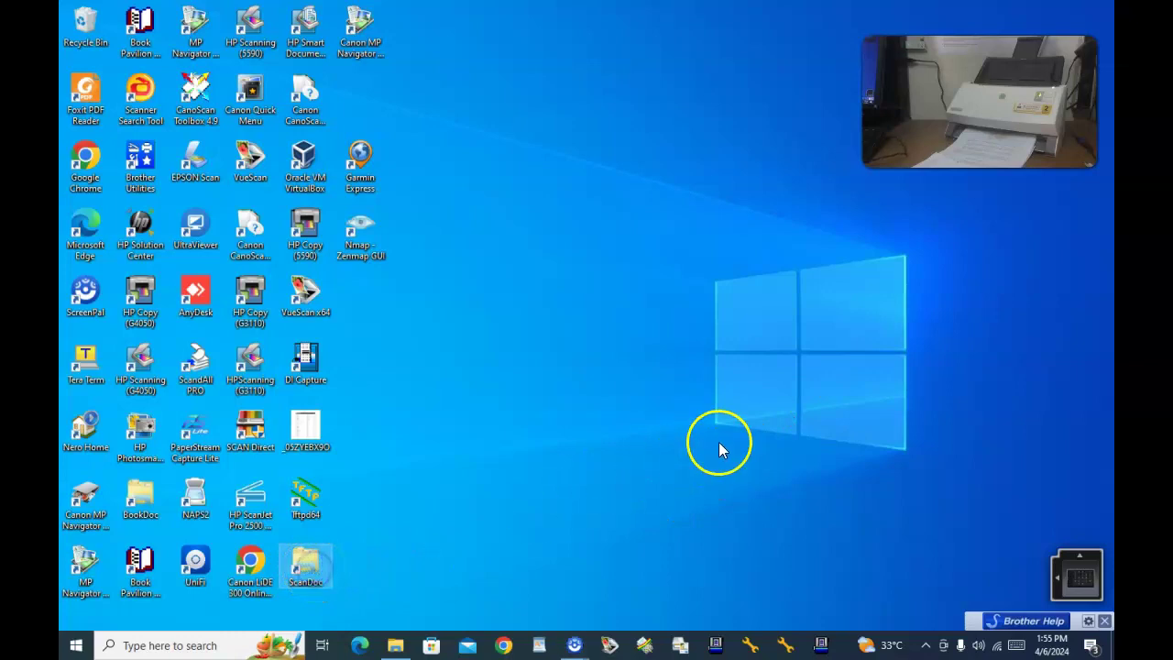
double_click(329, 563)
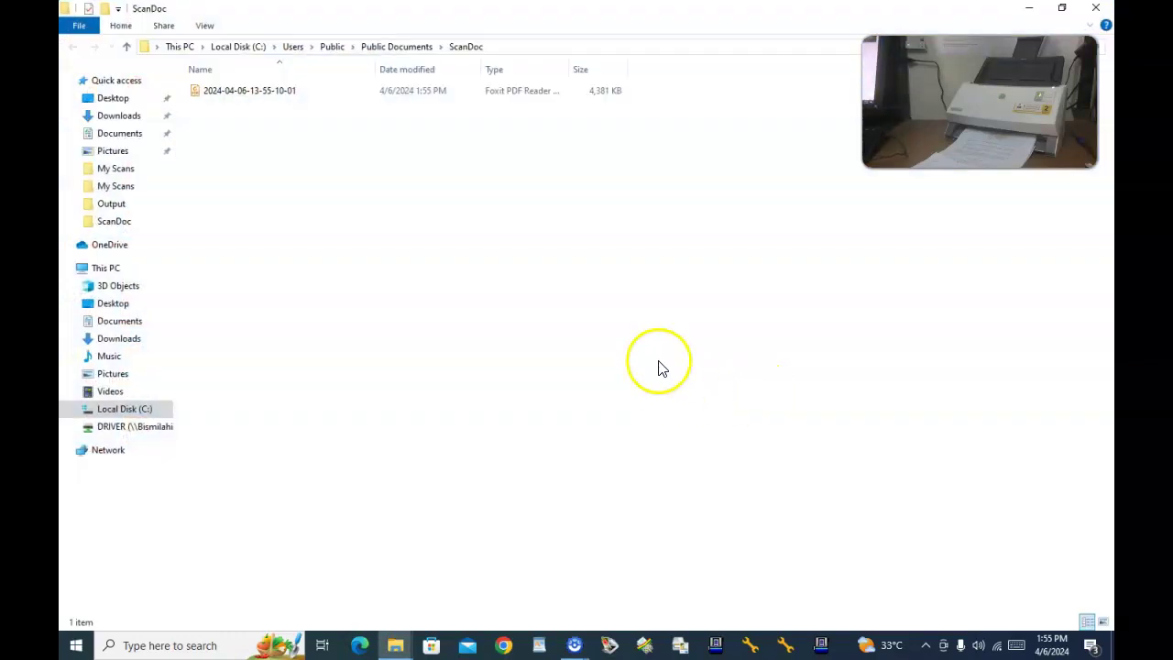
double_click(279, 94)
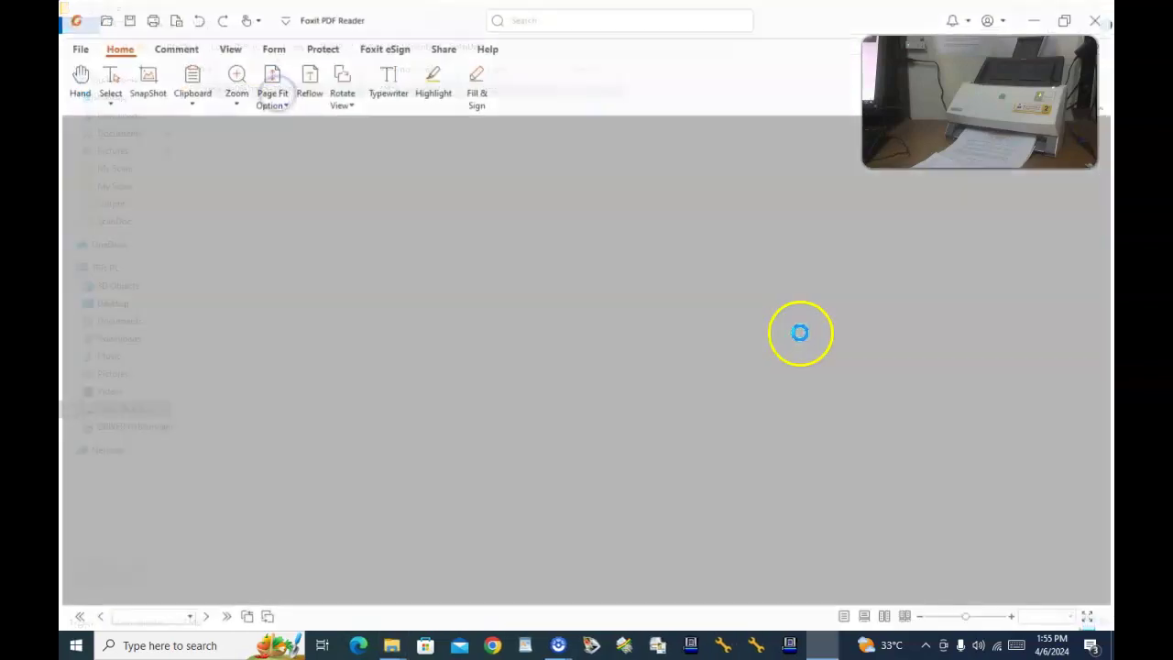
scroll(710, 429, down, 10)
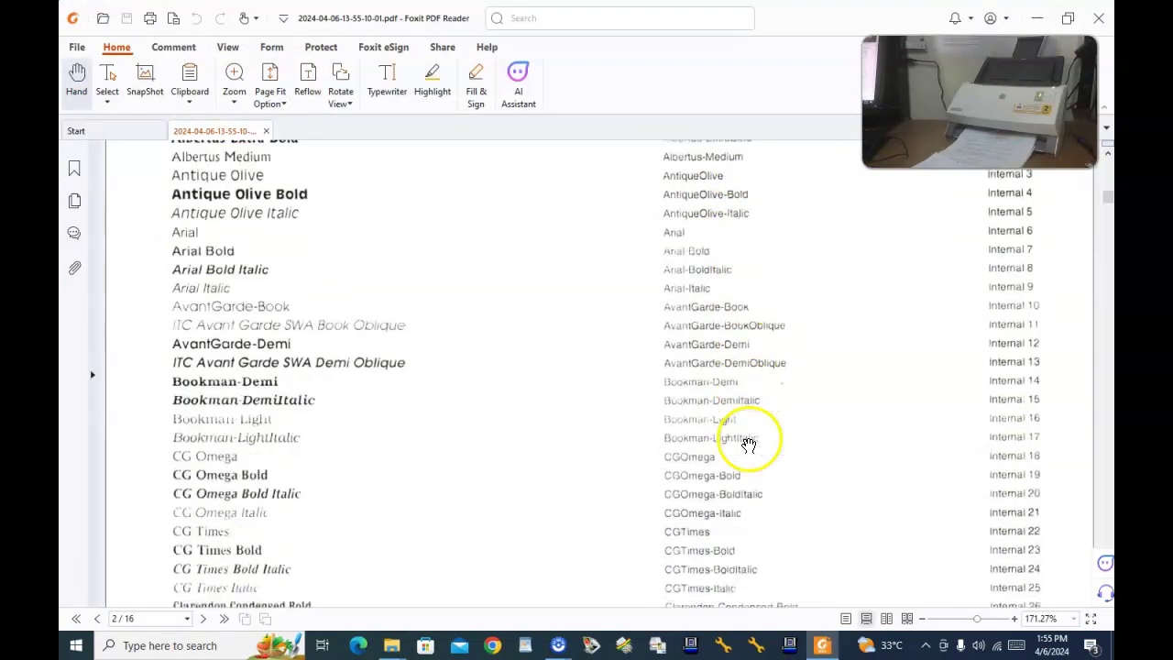
scroll(764, 450, down, 10)
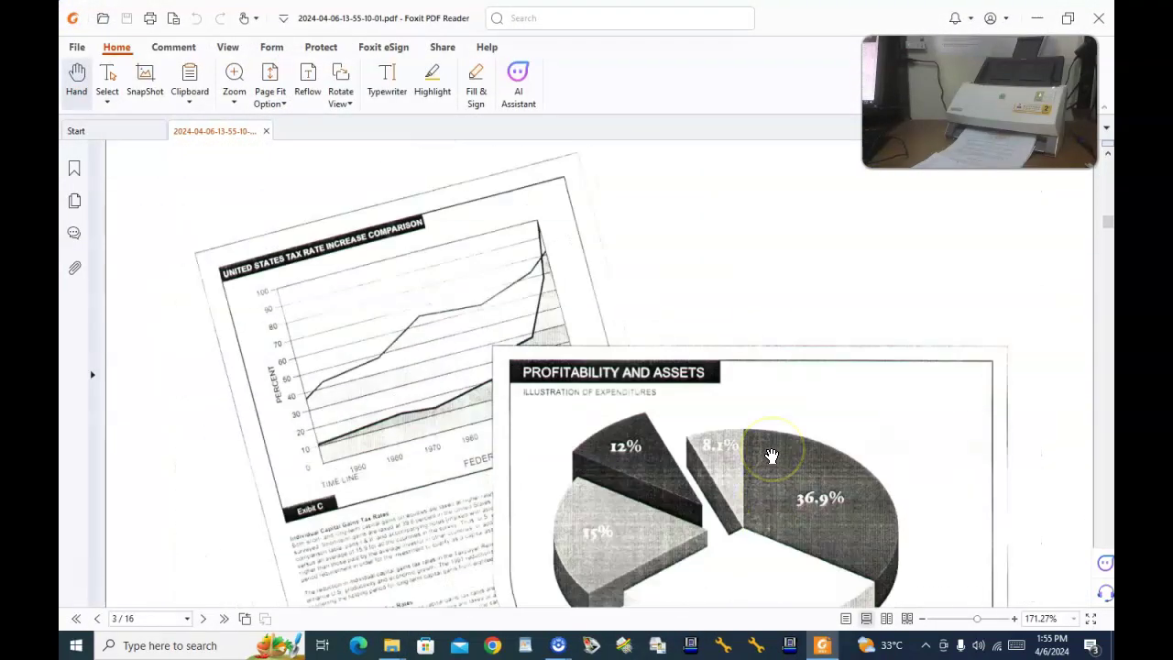
scroll(728, 446, down, 4)
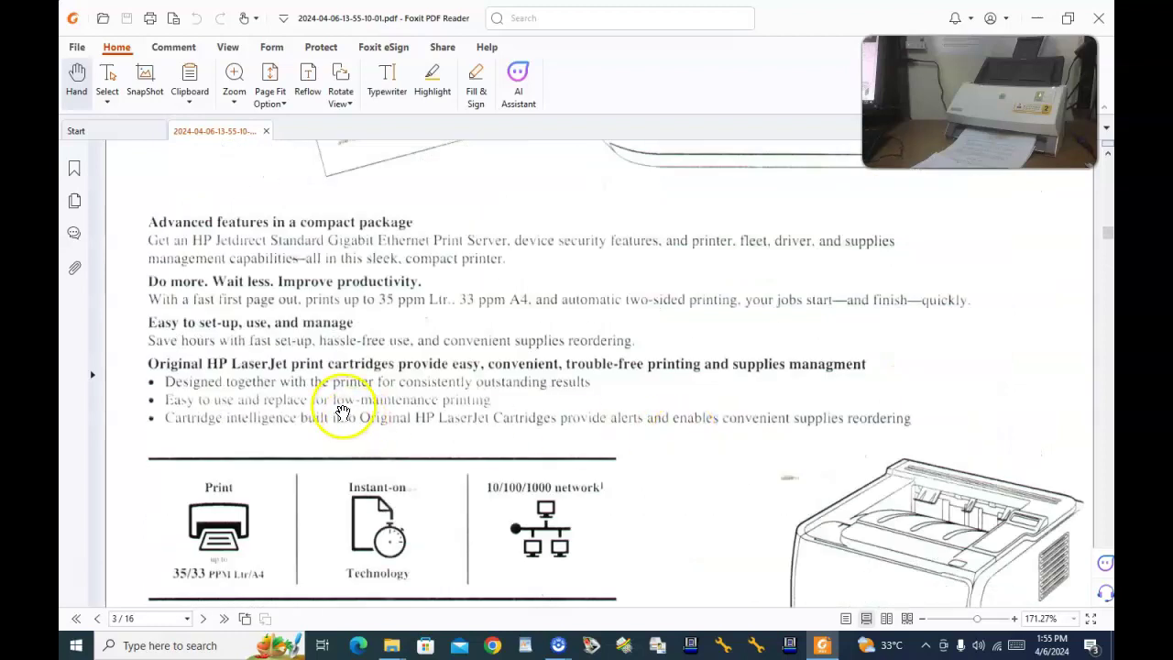
Review pages 3 to 5 of the scanned PDF to check the text and graphics quality.
scroll(683, 407, down, 1)
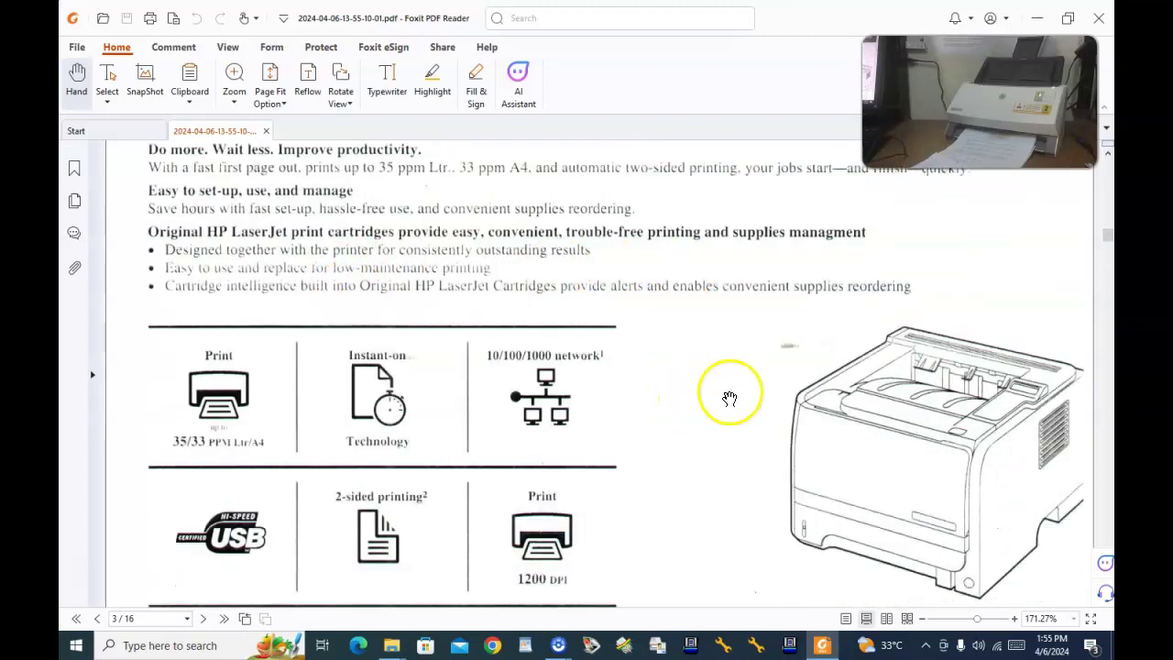
scroll(738, 406, down, 6)
scroll(716, 423, down, 10)
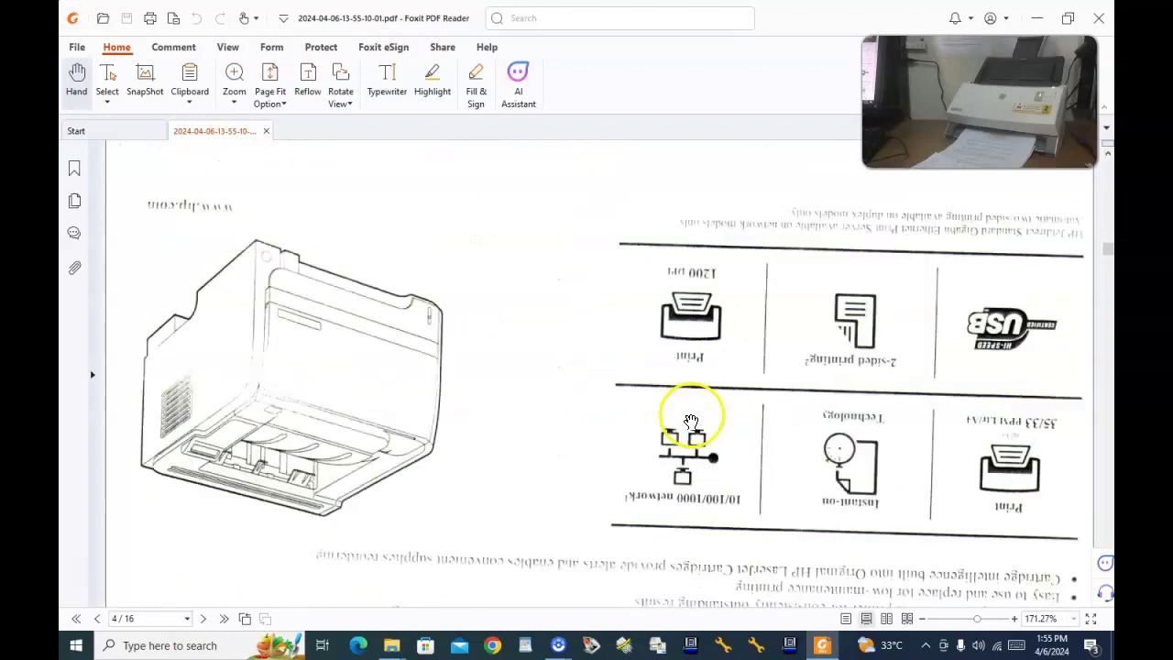
scroll(697, 419, down, 8)
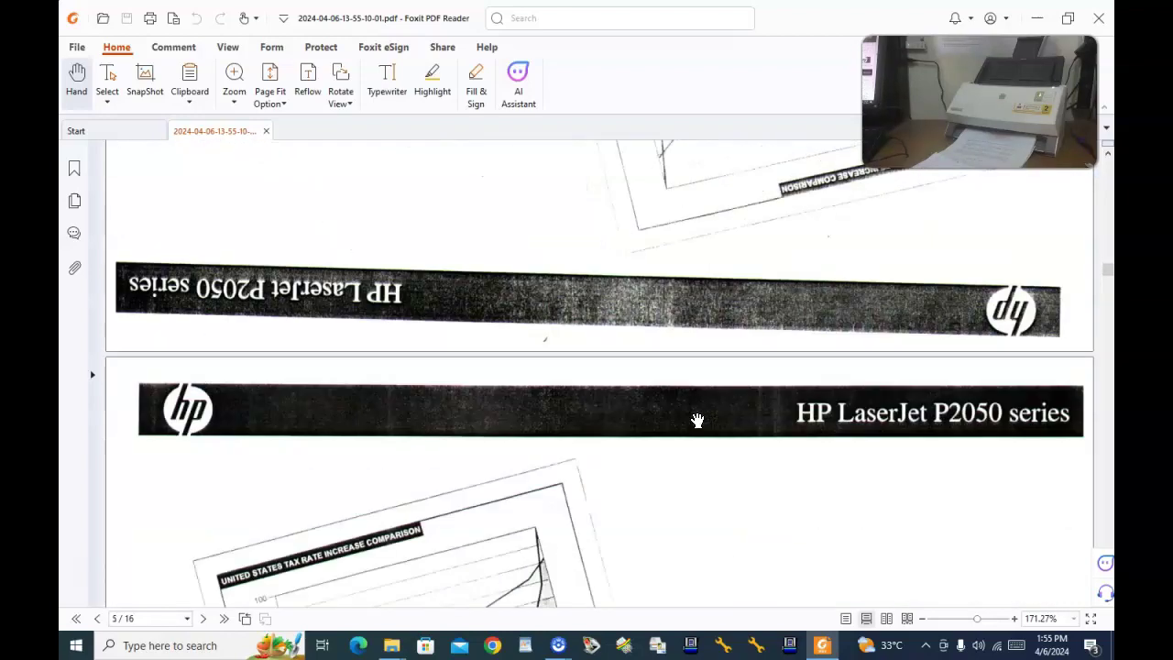
scroll(698, 420, down, 15)
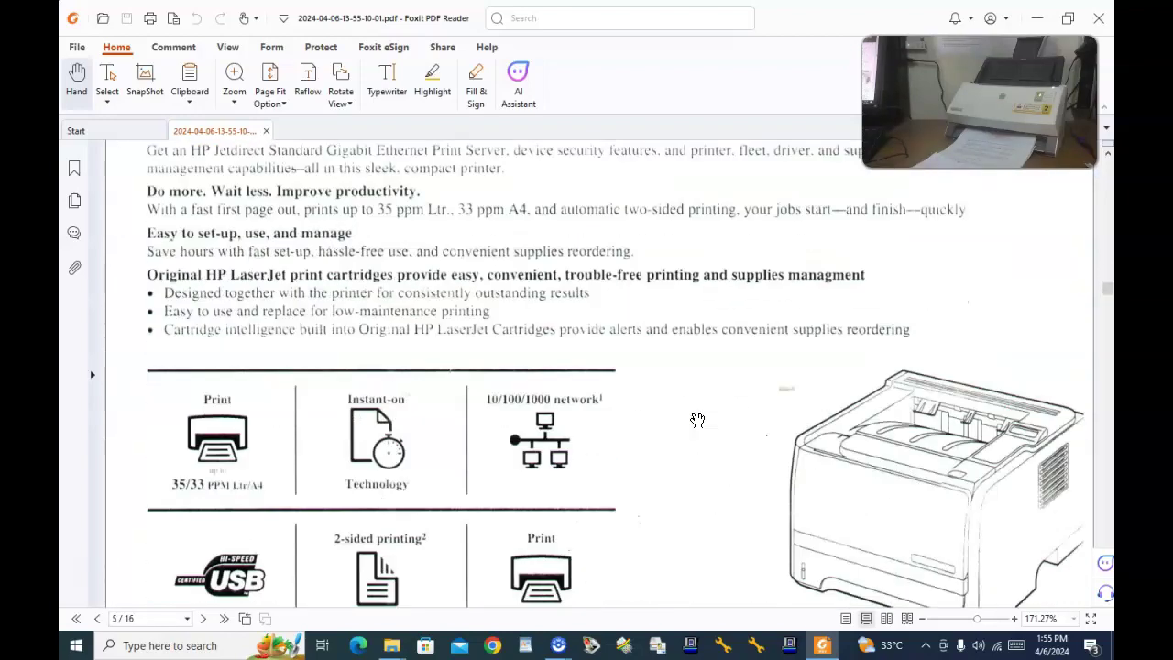
Bring up the Plustek SmartOffice PS396 Button Configuration, minimizing the PDF reader and closing the ScanDoc folder window.
click(76, 645)
click(167, 259)
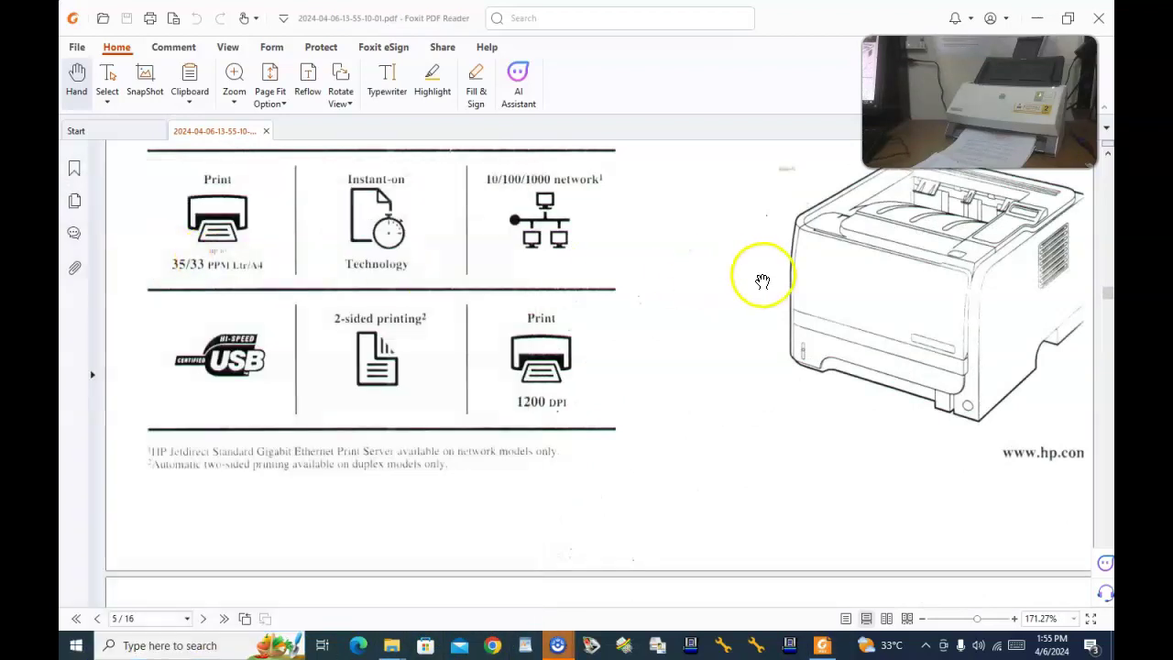
click(1040, 20)
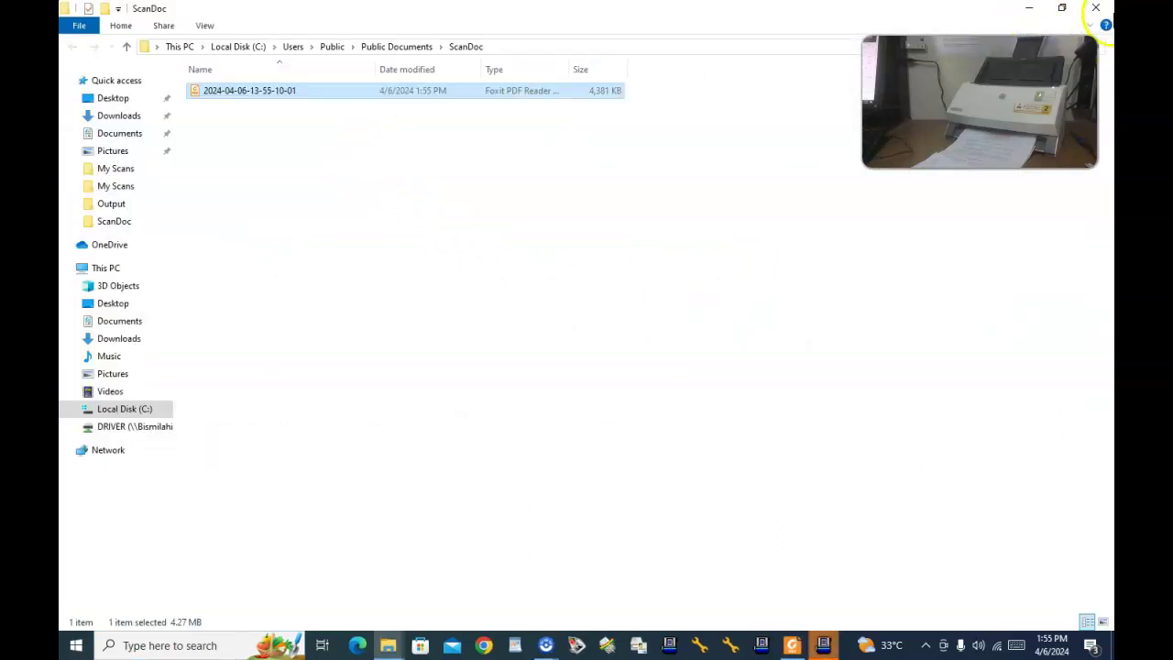
click(1096, 9)
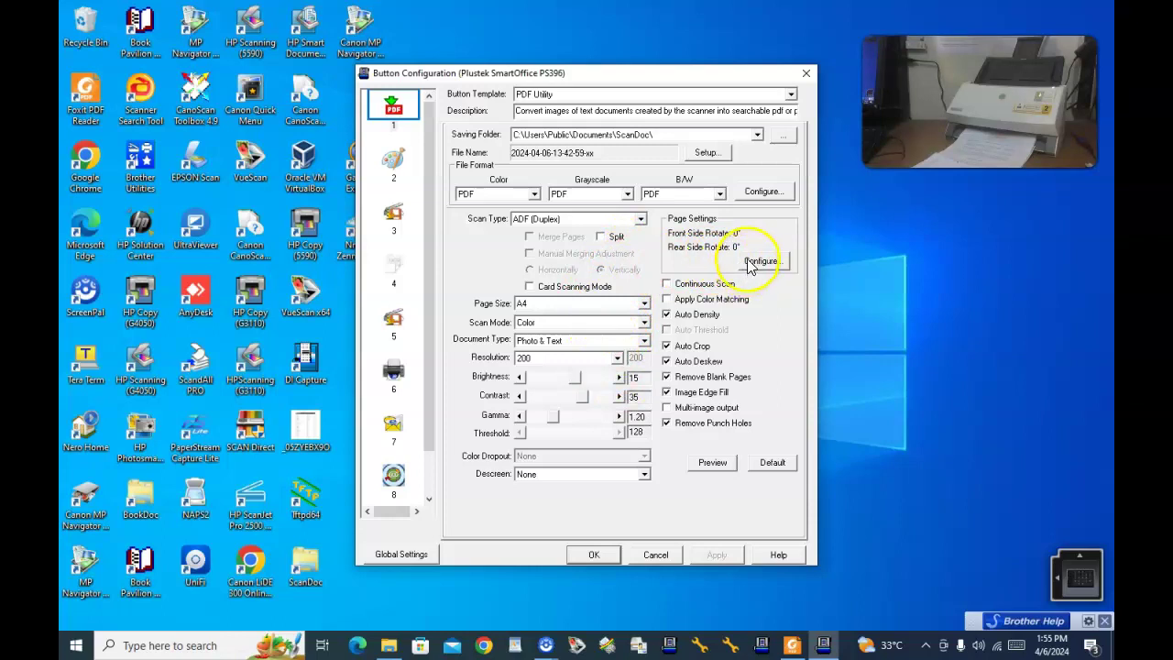
Set button 1's file naming to Custom with the person's full name as the prefix, and save the button configuration.
click(714, 156)
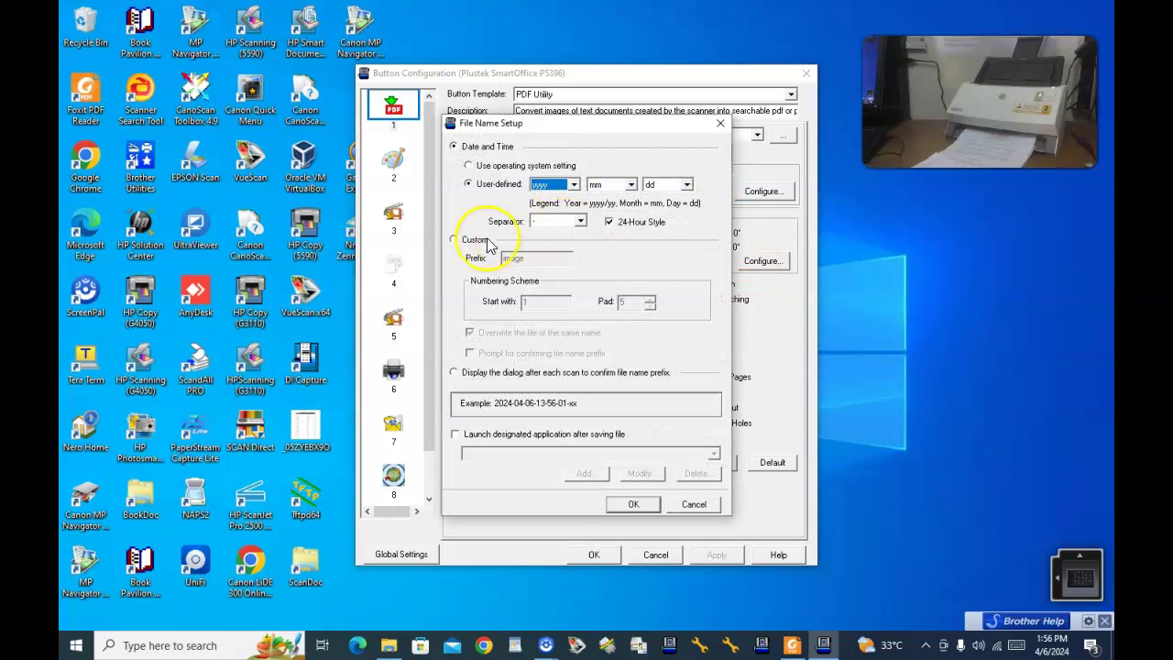
click(454, 240)
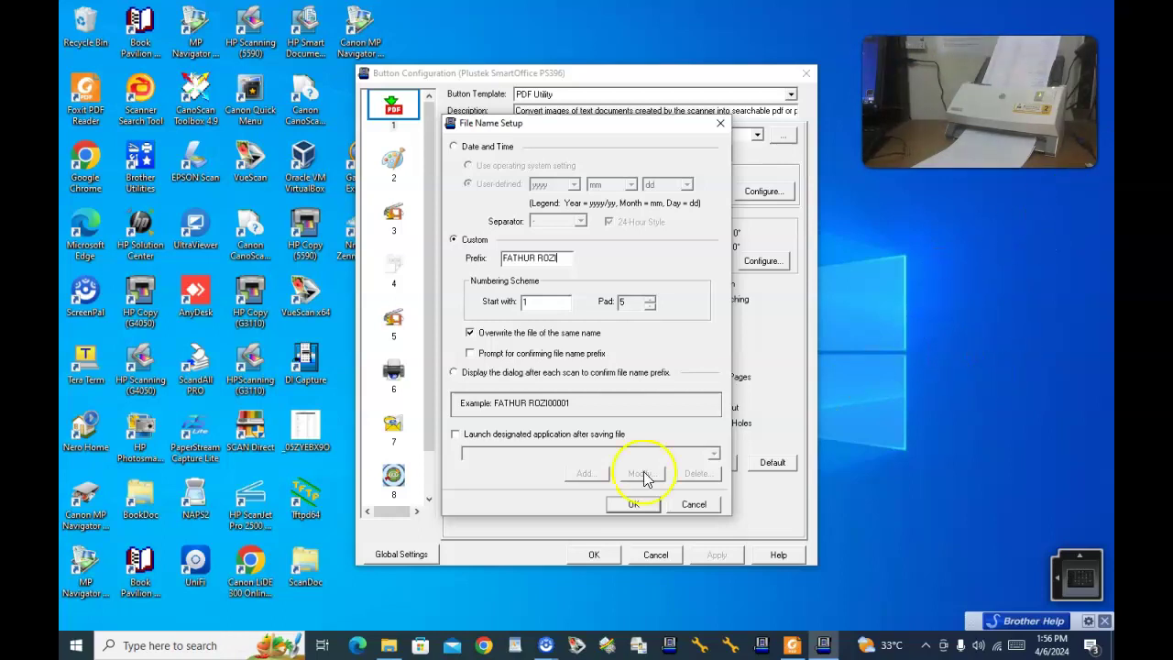
click(631, 506)
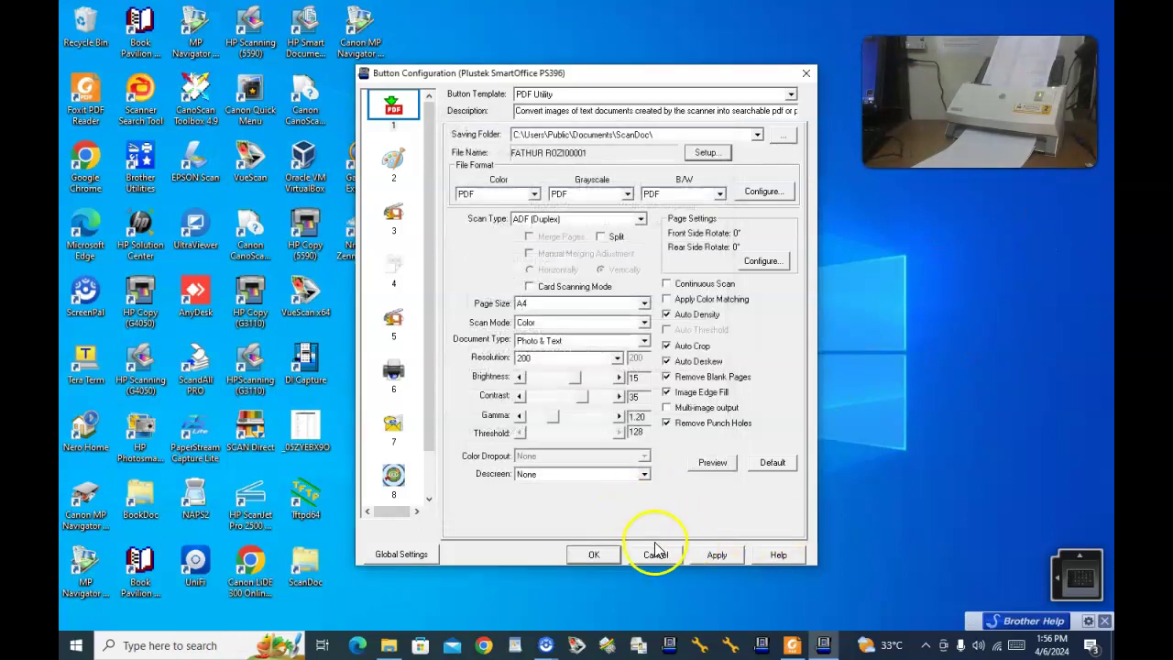
click(717, 554)
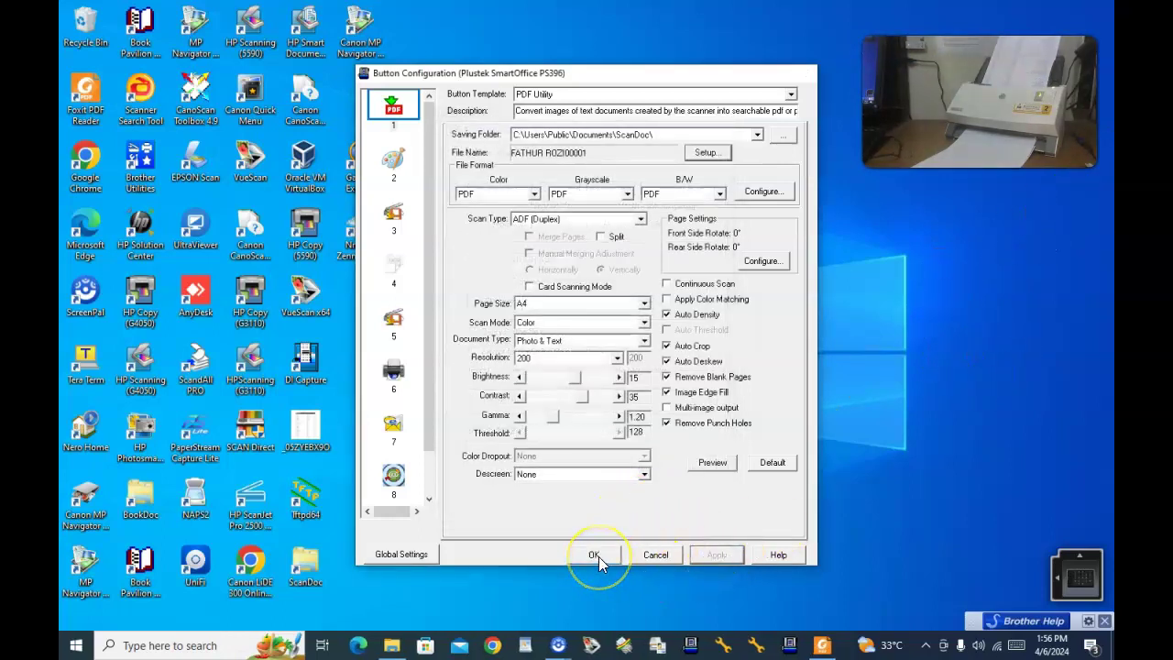
click(595, 555)
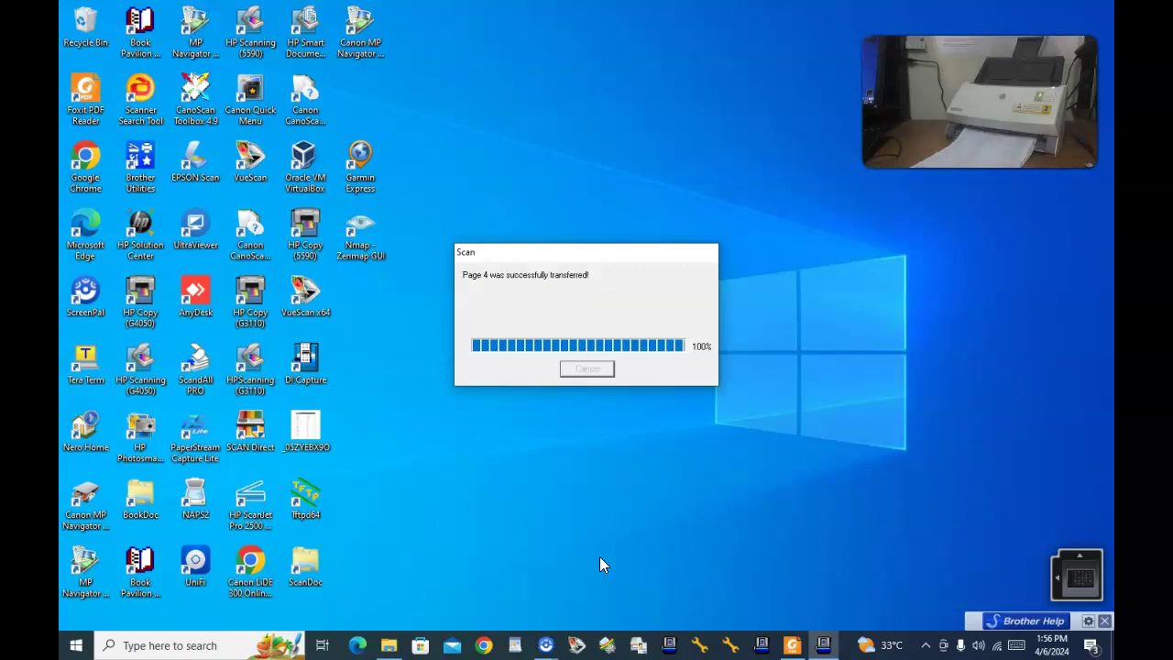
Open the newly scanned PDF with the custom file name from the desktop's ScanDoc folder and examine its first two pages.
double_click(312, 568)
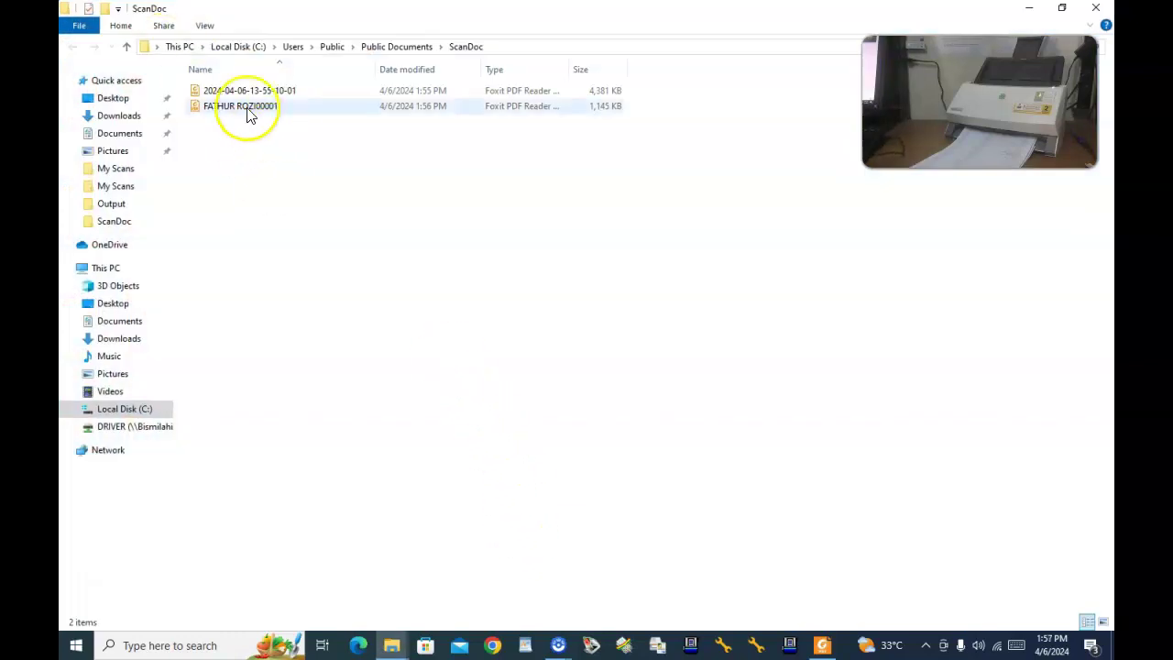
click(253, 110)
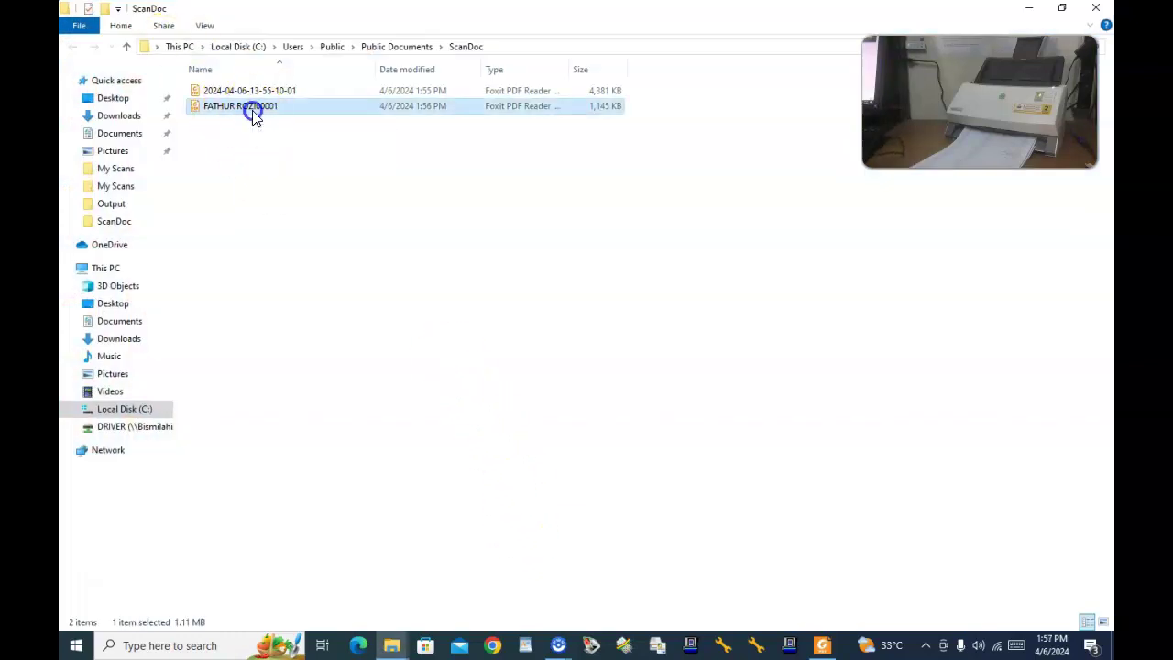
double_click(254, 110)
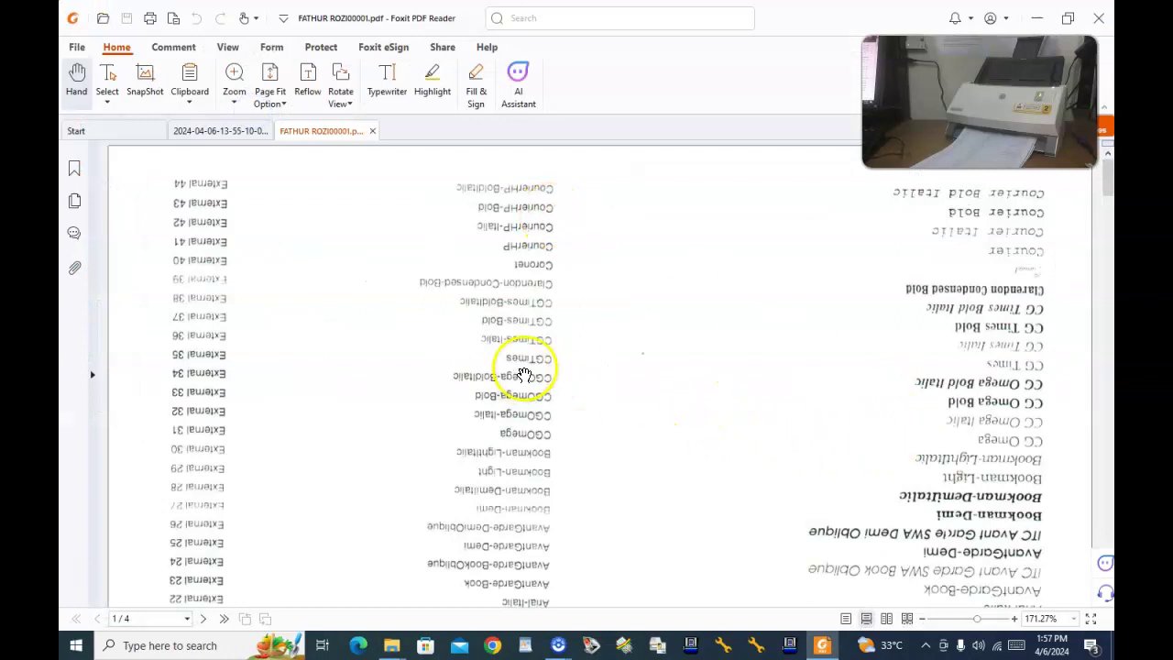
scroll(759, 387, down, 15)
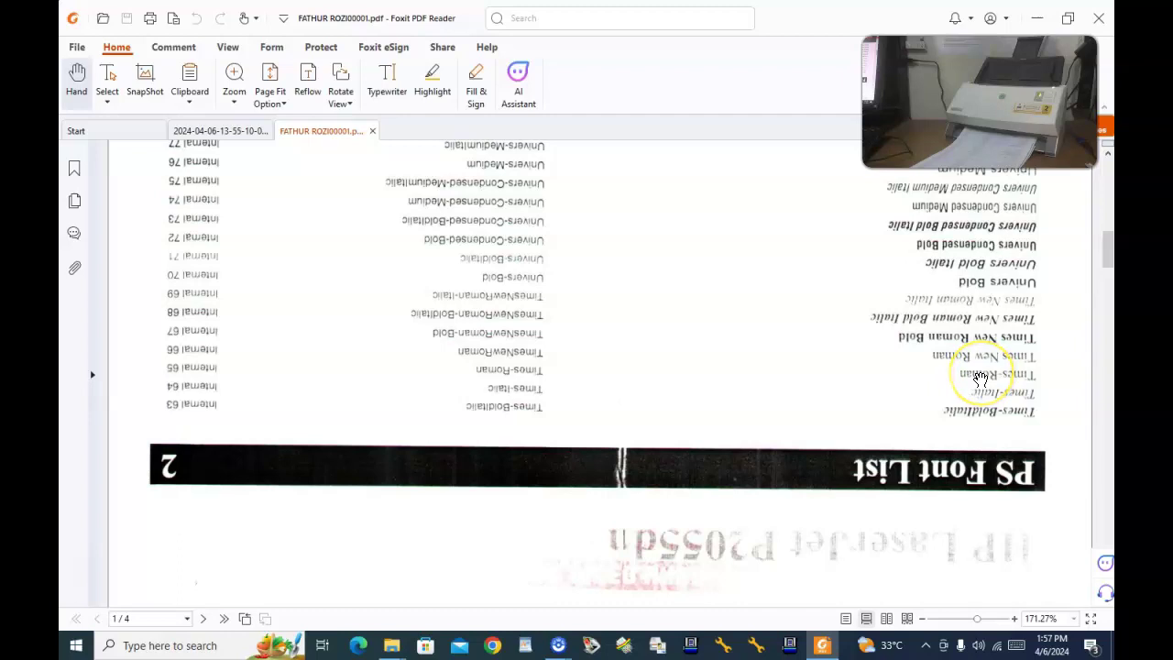
scroll(929, 412, down, 3)
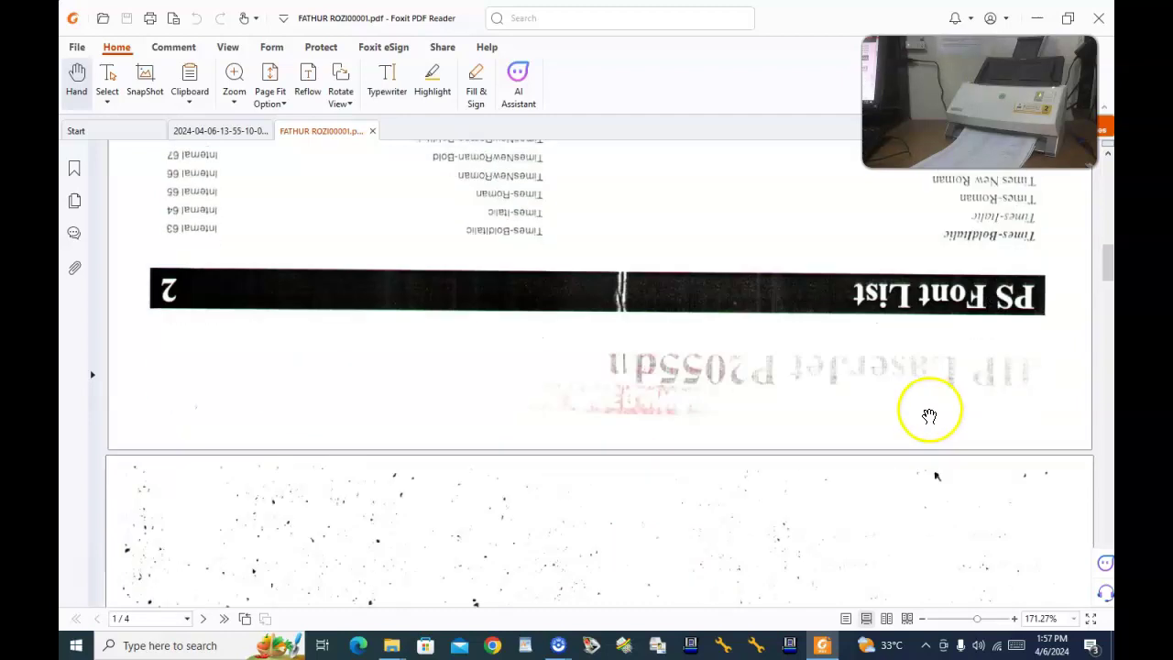
scroll(788, 366, down, 2)
scroll(798, 374, down, 6)
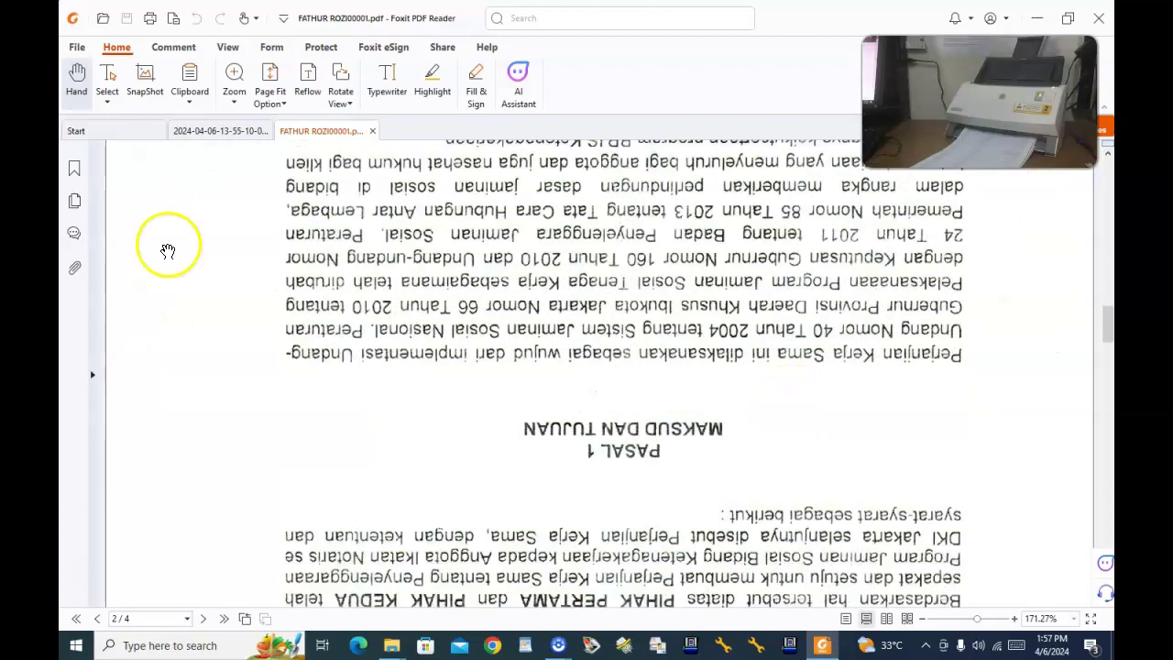
Open the Rotate View options for the upside-down scanned PDF.
click(340, 95)
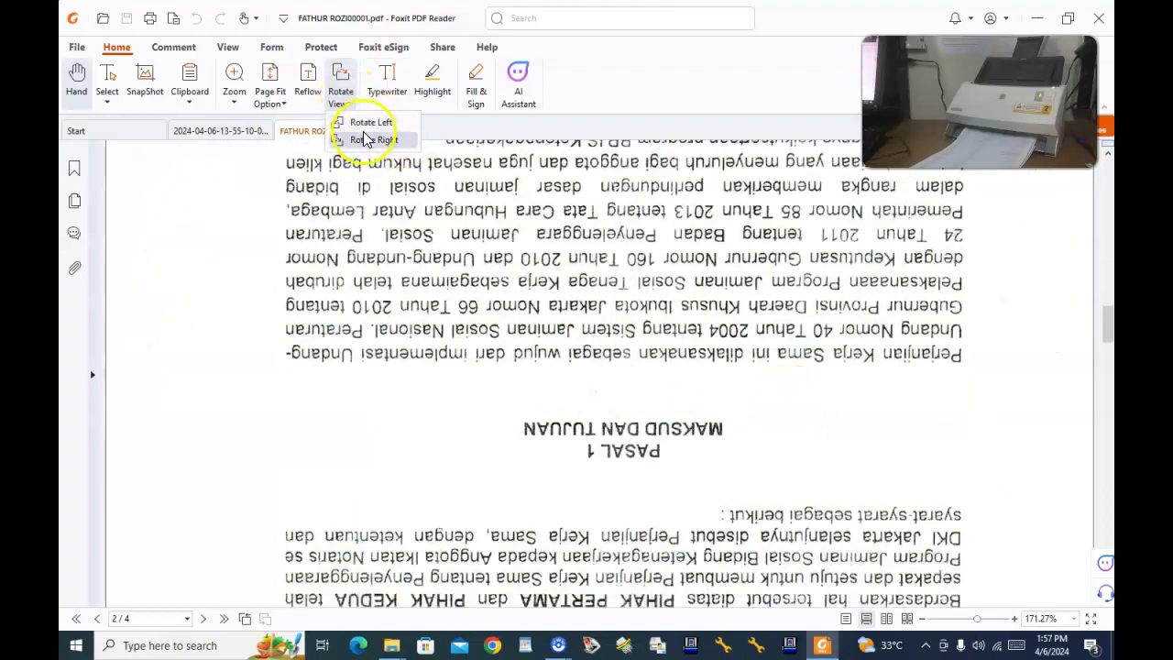